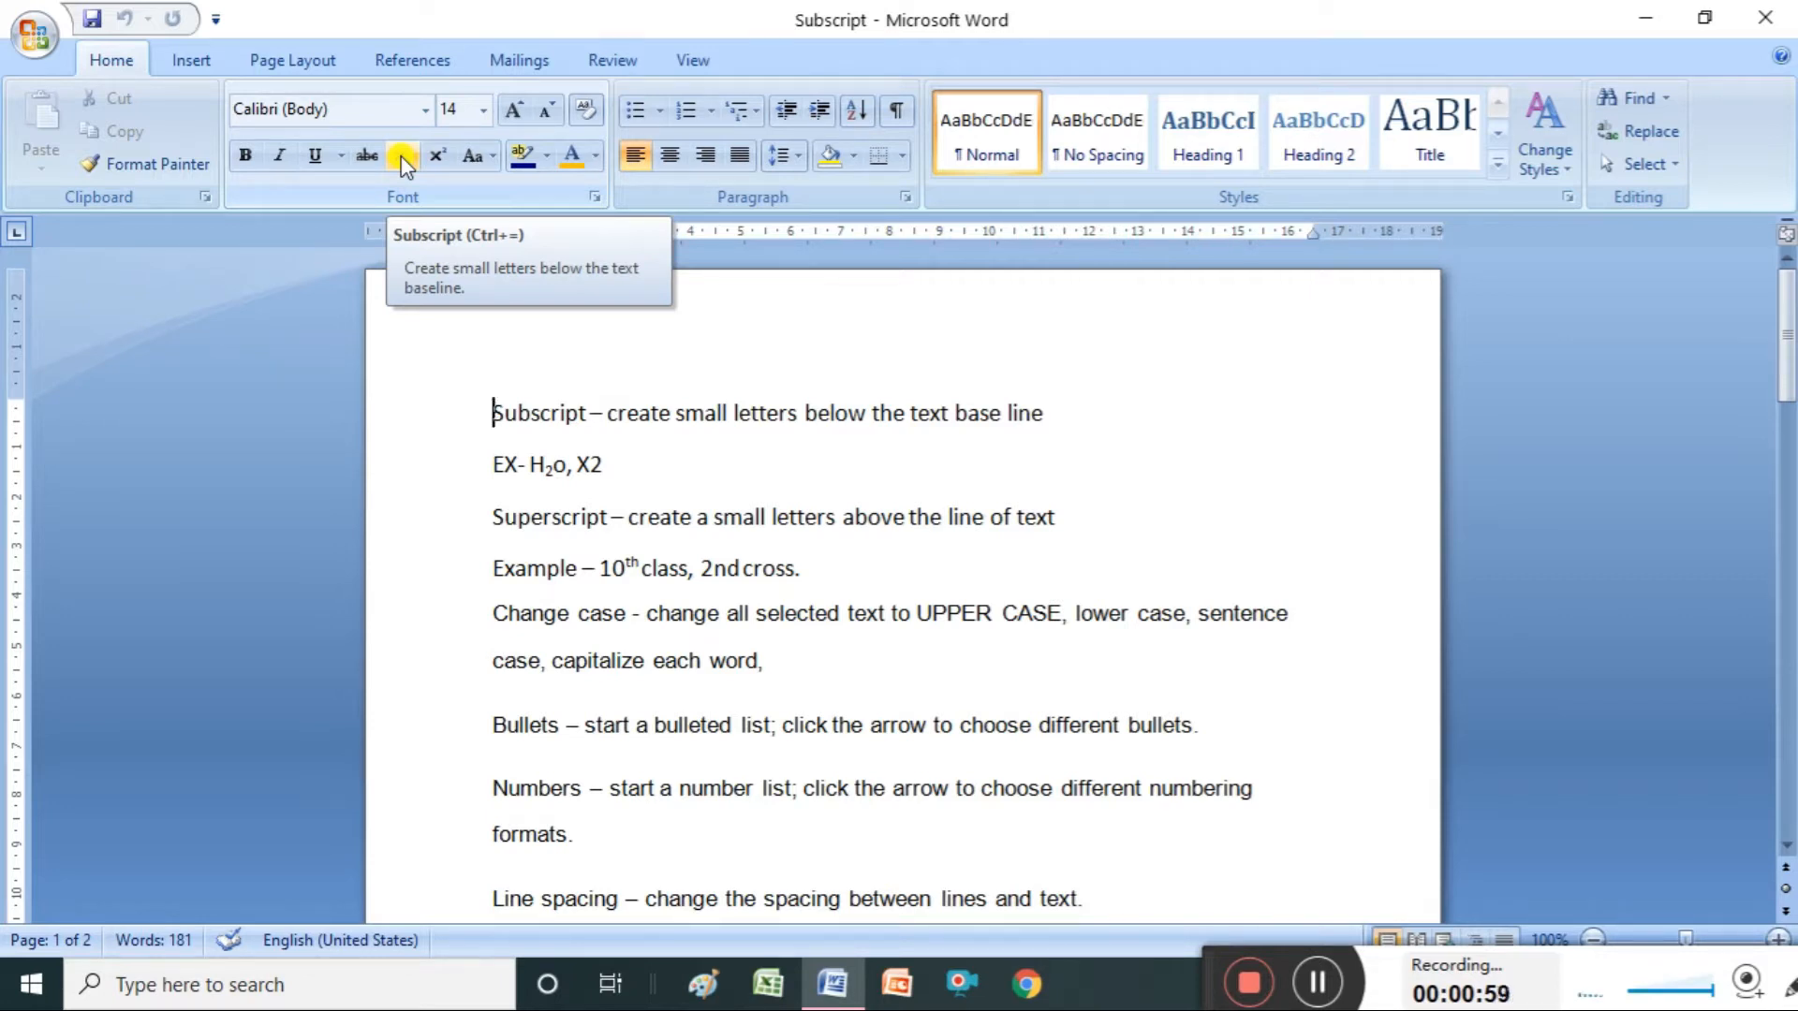
Add H2O after X2 on the subscript example line, formatting only its 2 as subscript
{"action": "left_click", "coordinate": [630, 464]}
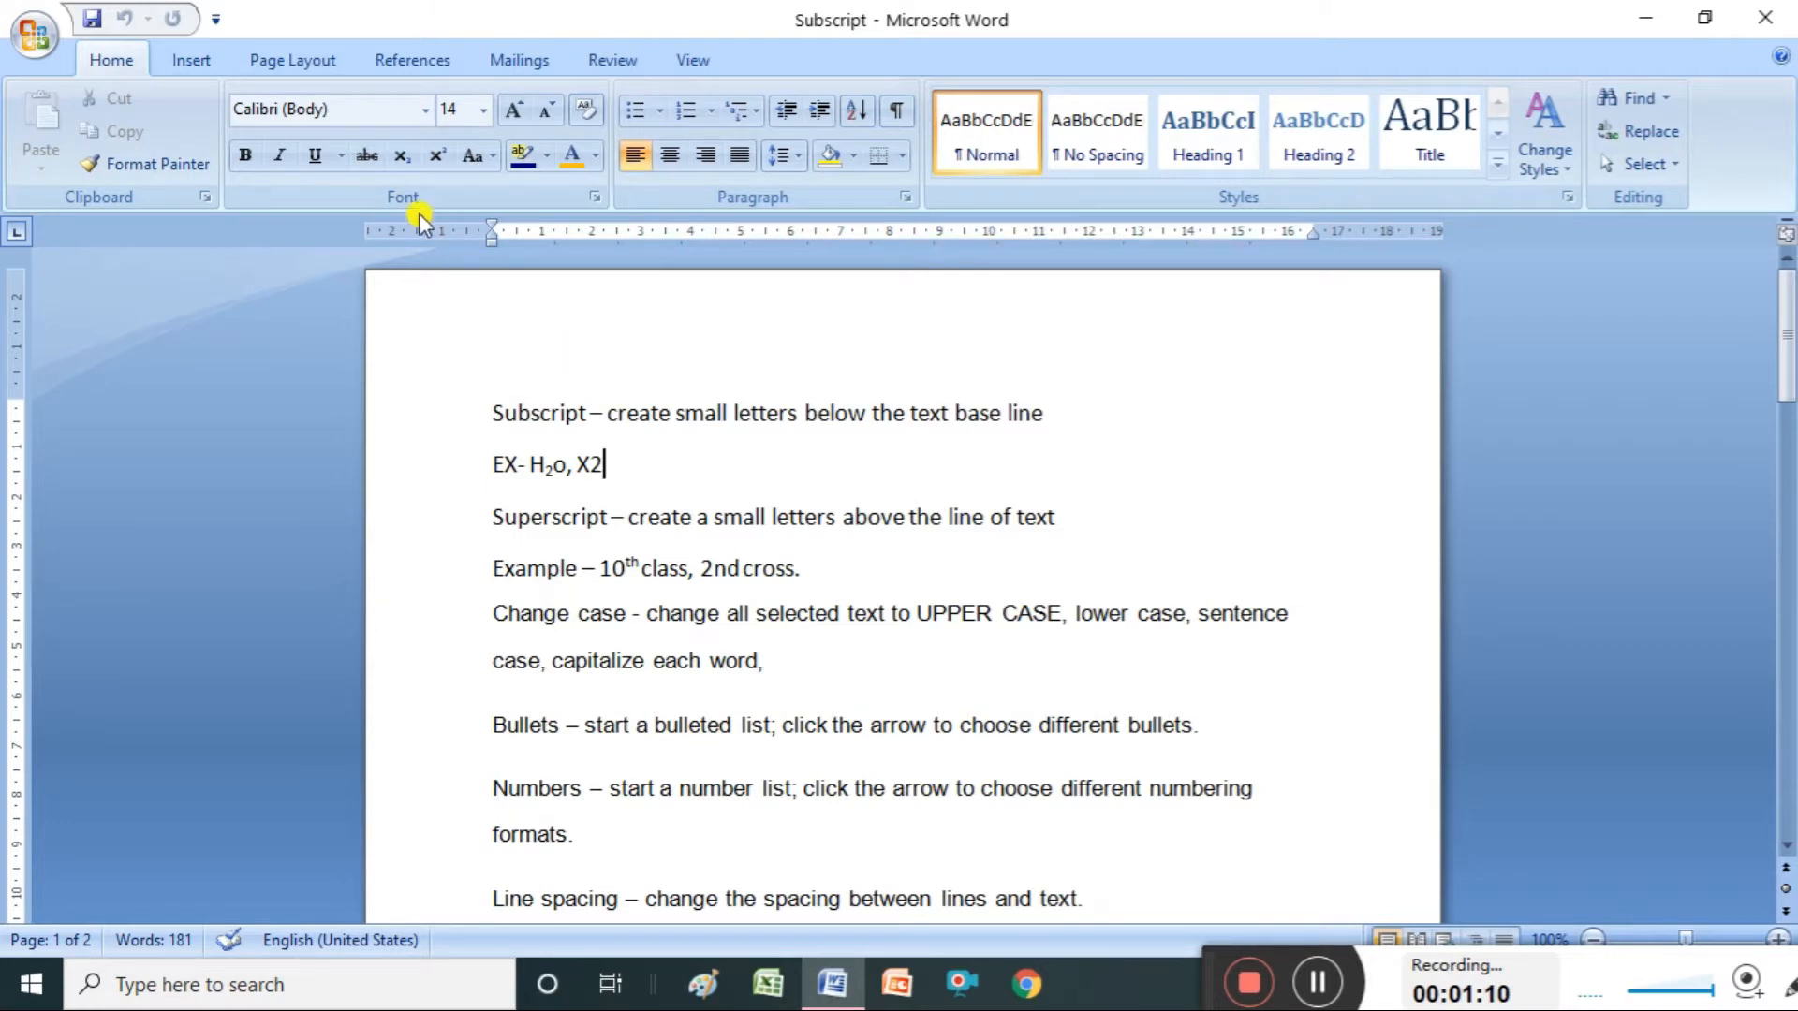
{"action": "left_click", "coordinate": [402, 158]}
{"action": "left_click", "coordinate": [403, 158]}
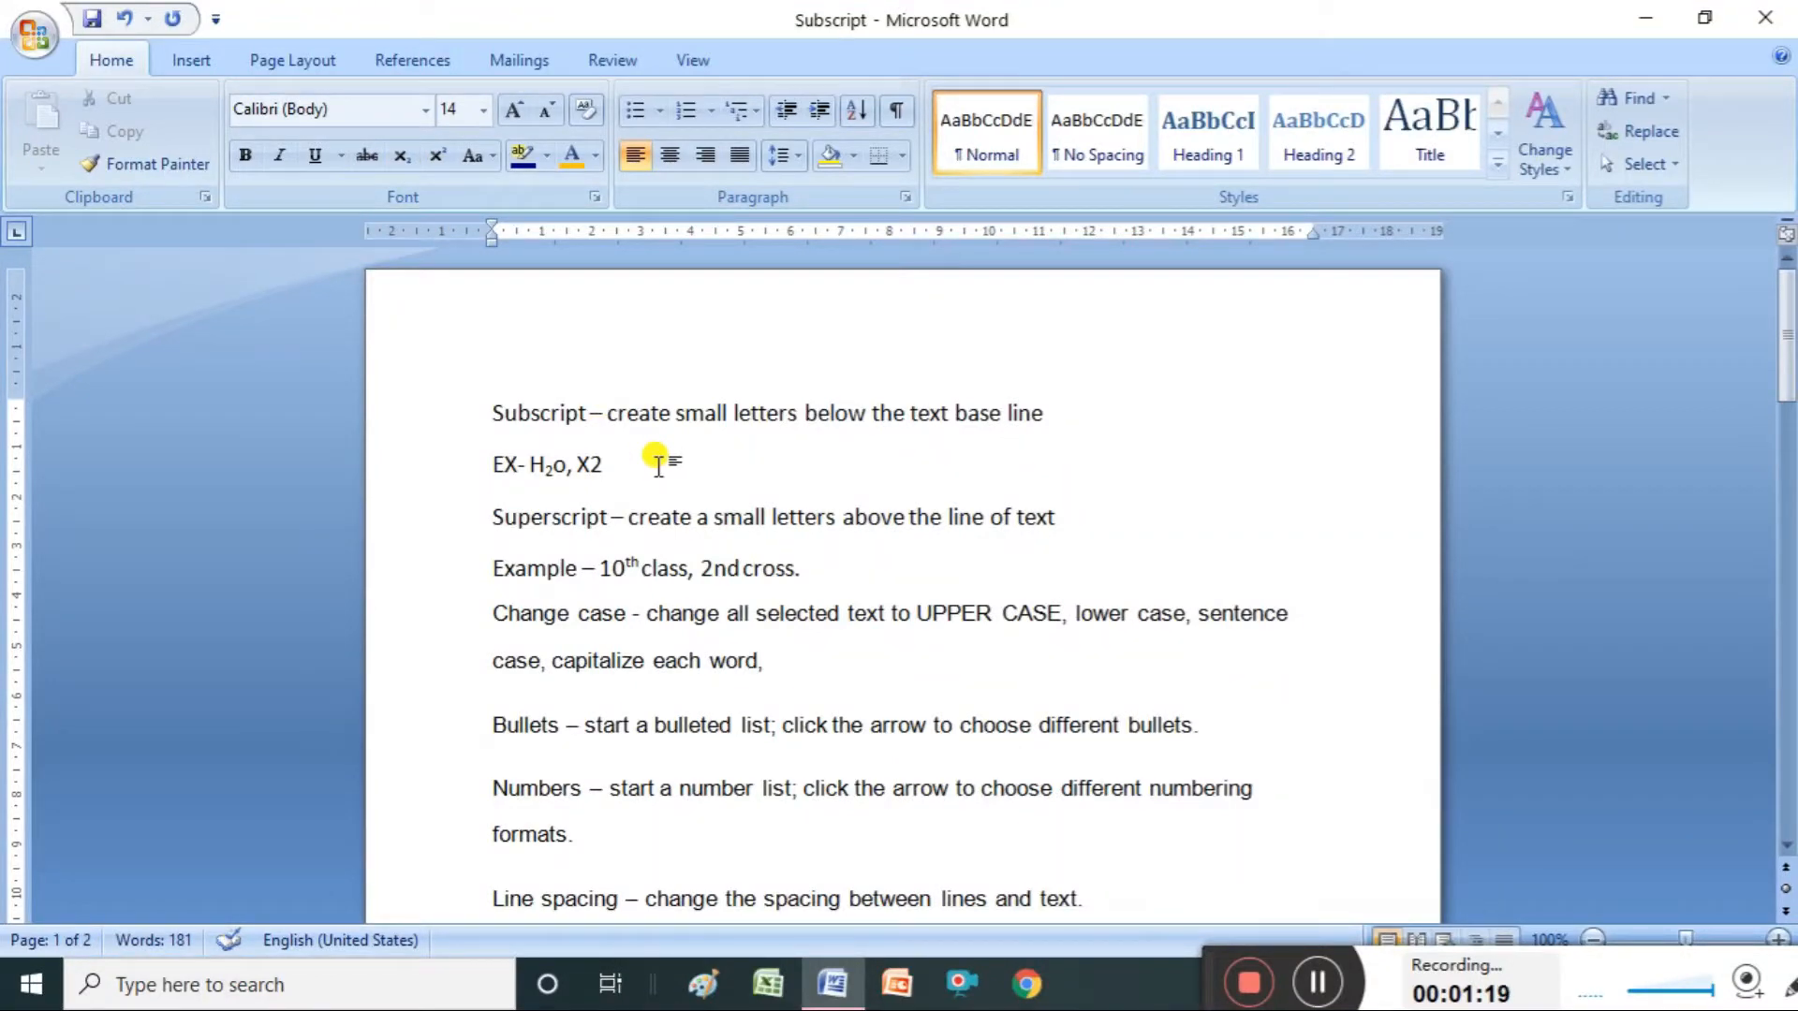
{"action": "type", "text": "H2O"}
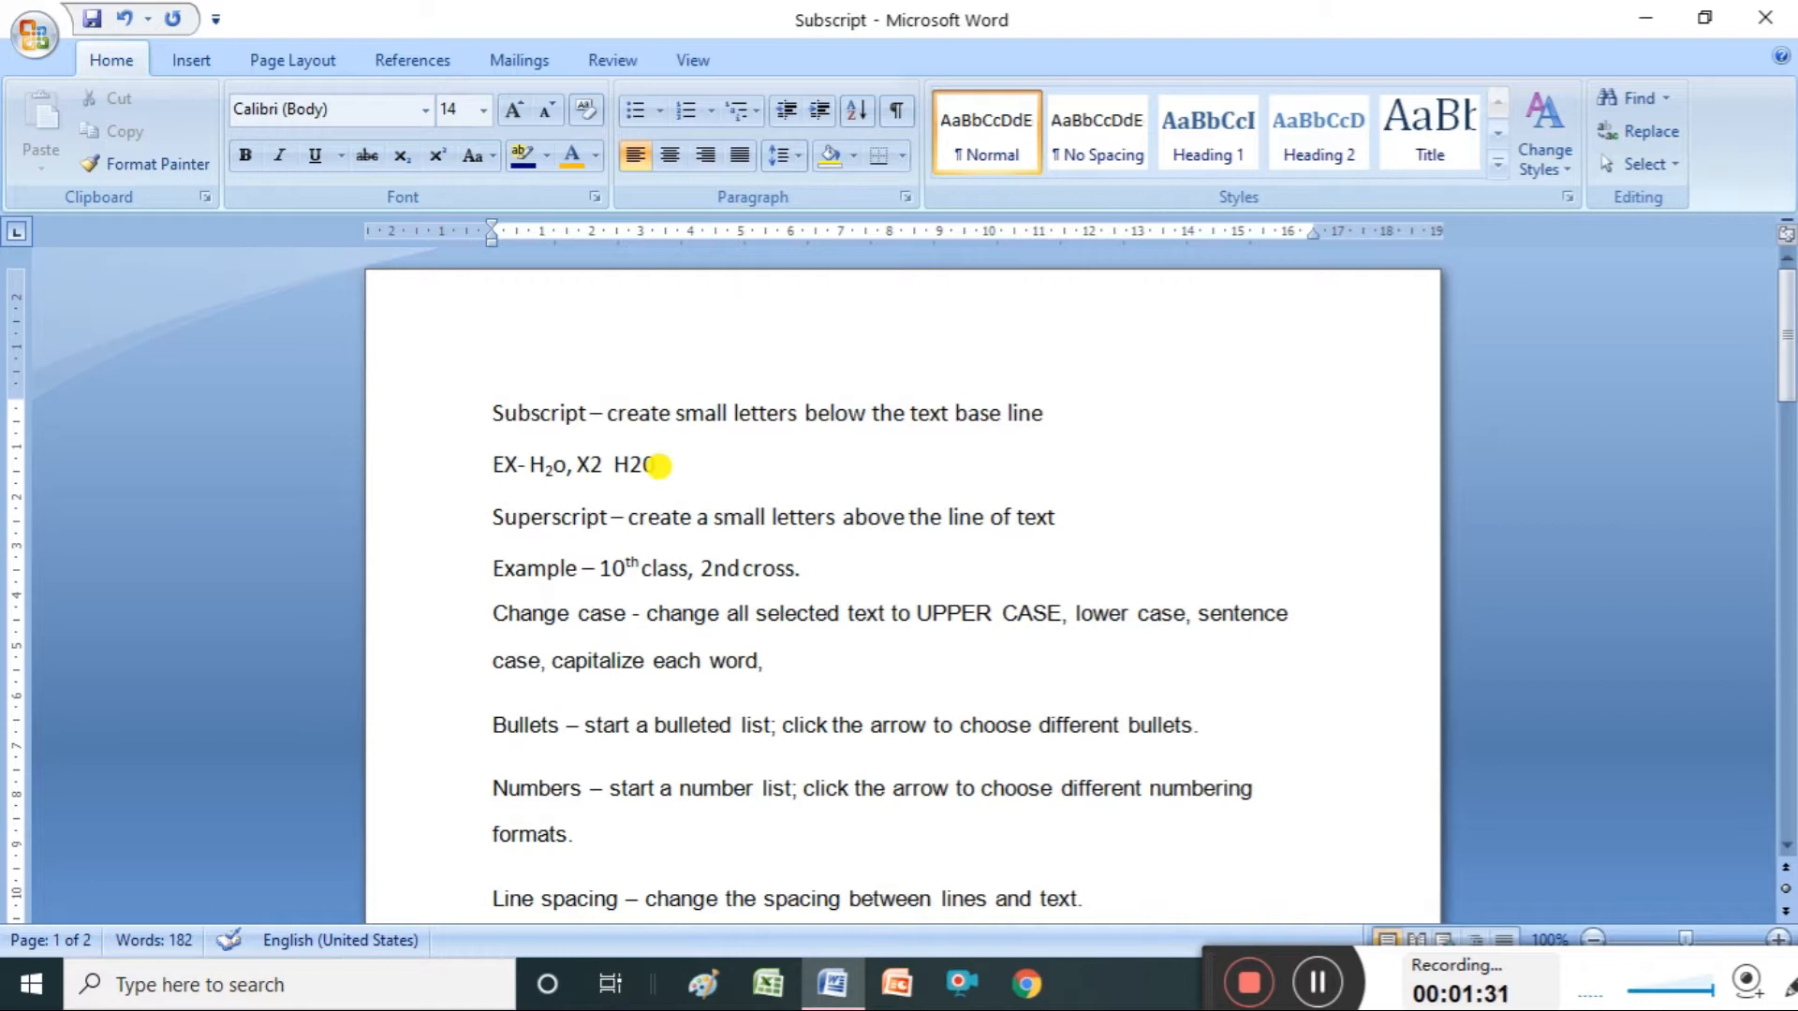
{"action": "key", "text": "BackSpace"}
{"action": "key", "text": "BackSpace"}
{"action": "left_click", "coordinate": [404, 155]}
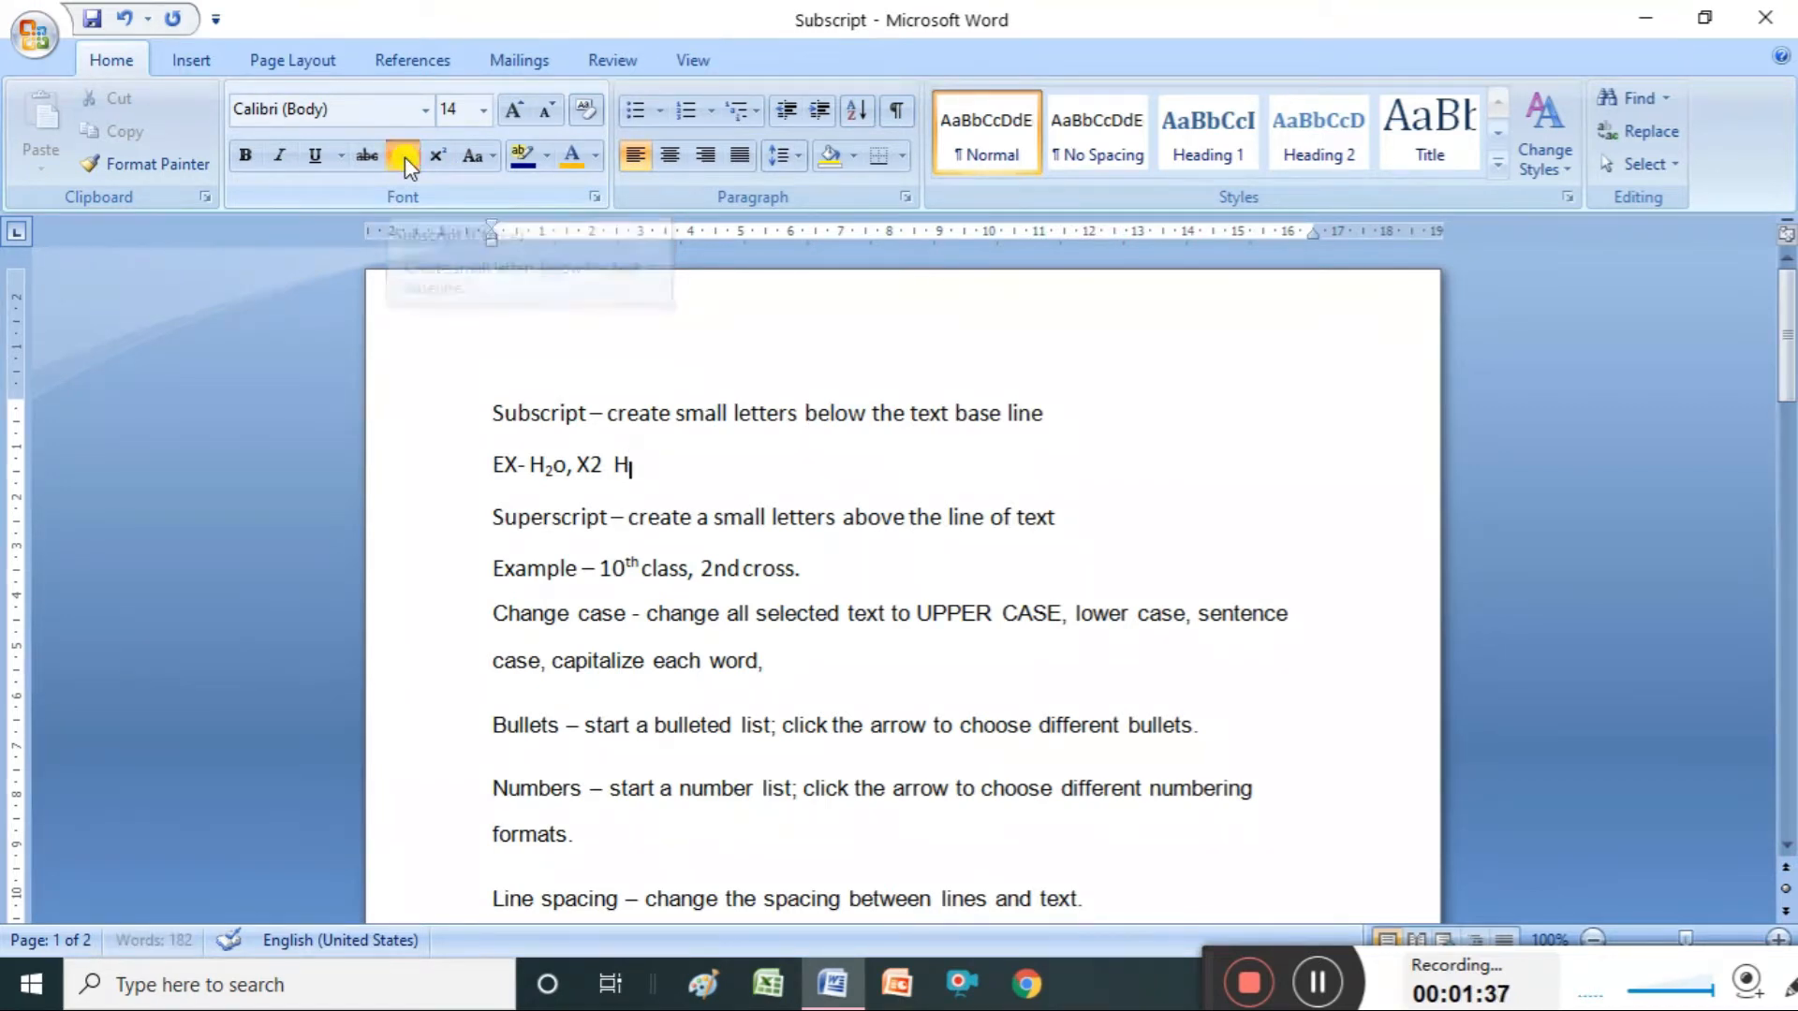
{"action": "type", "text": "2"}
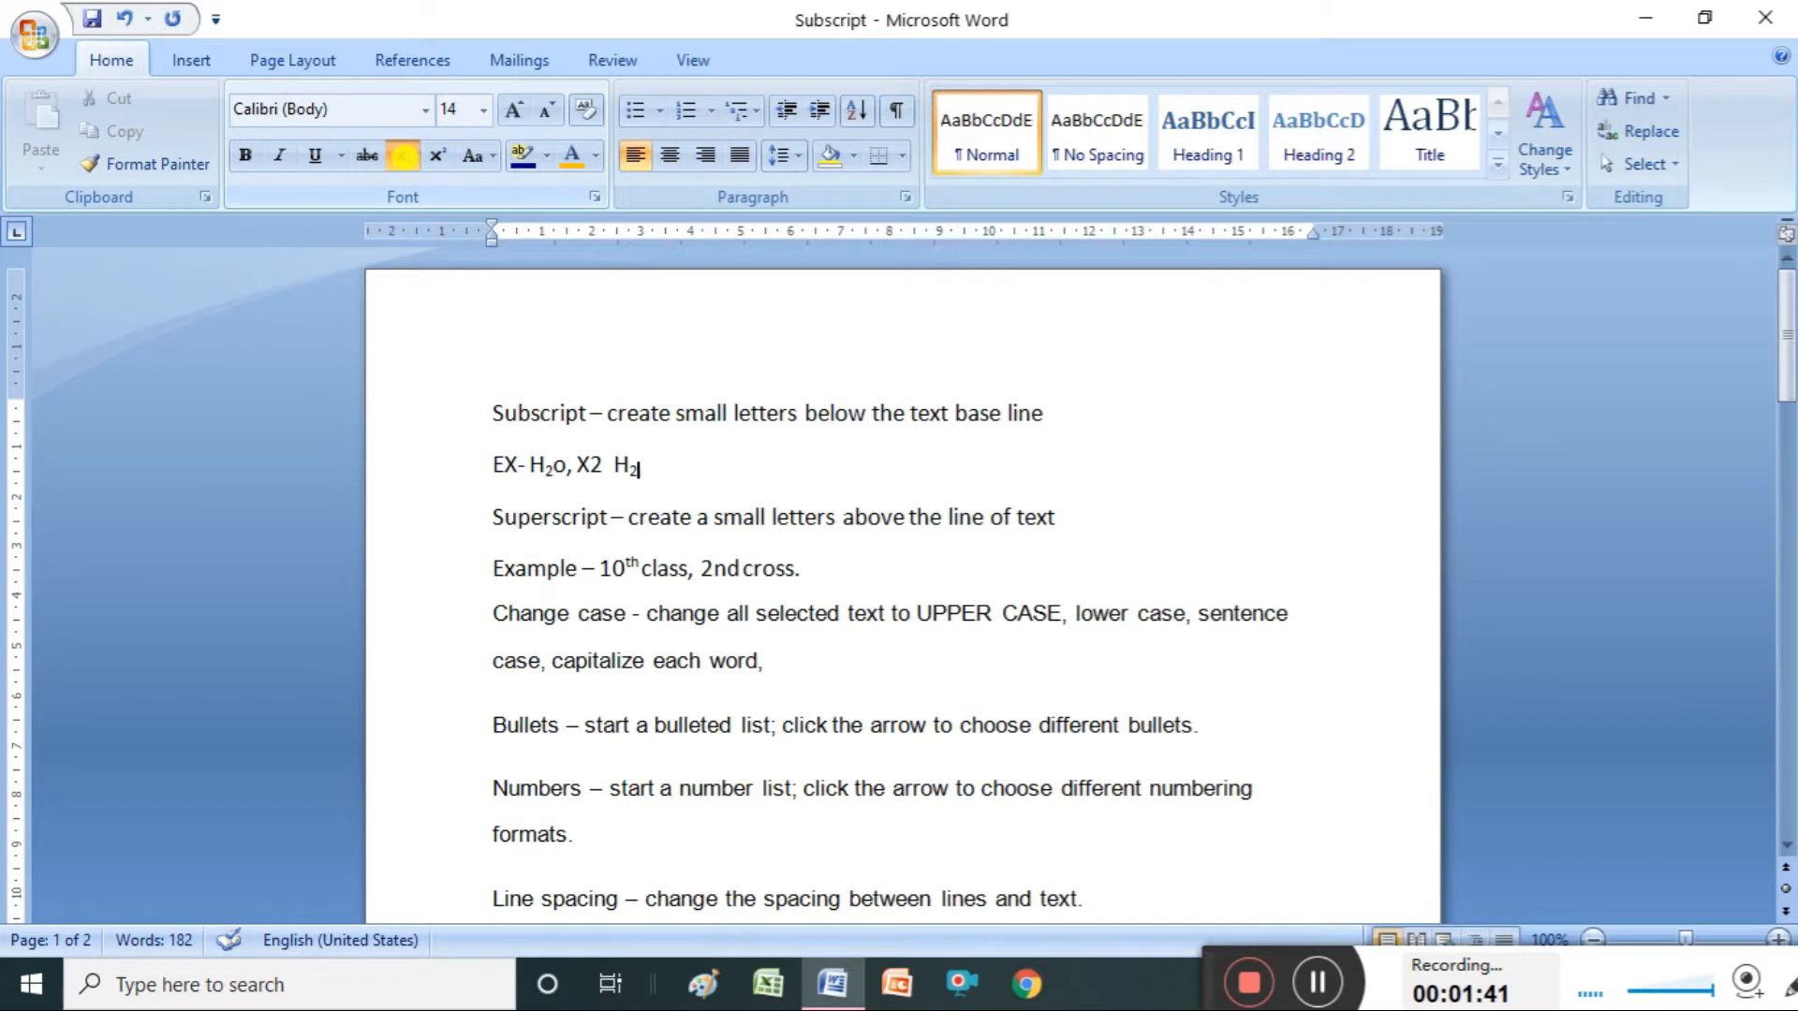
{"action": "left_click", "coordinate": [404, 157]}
{"action": "type", "text": "O"}
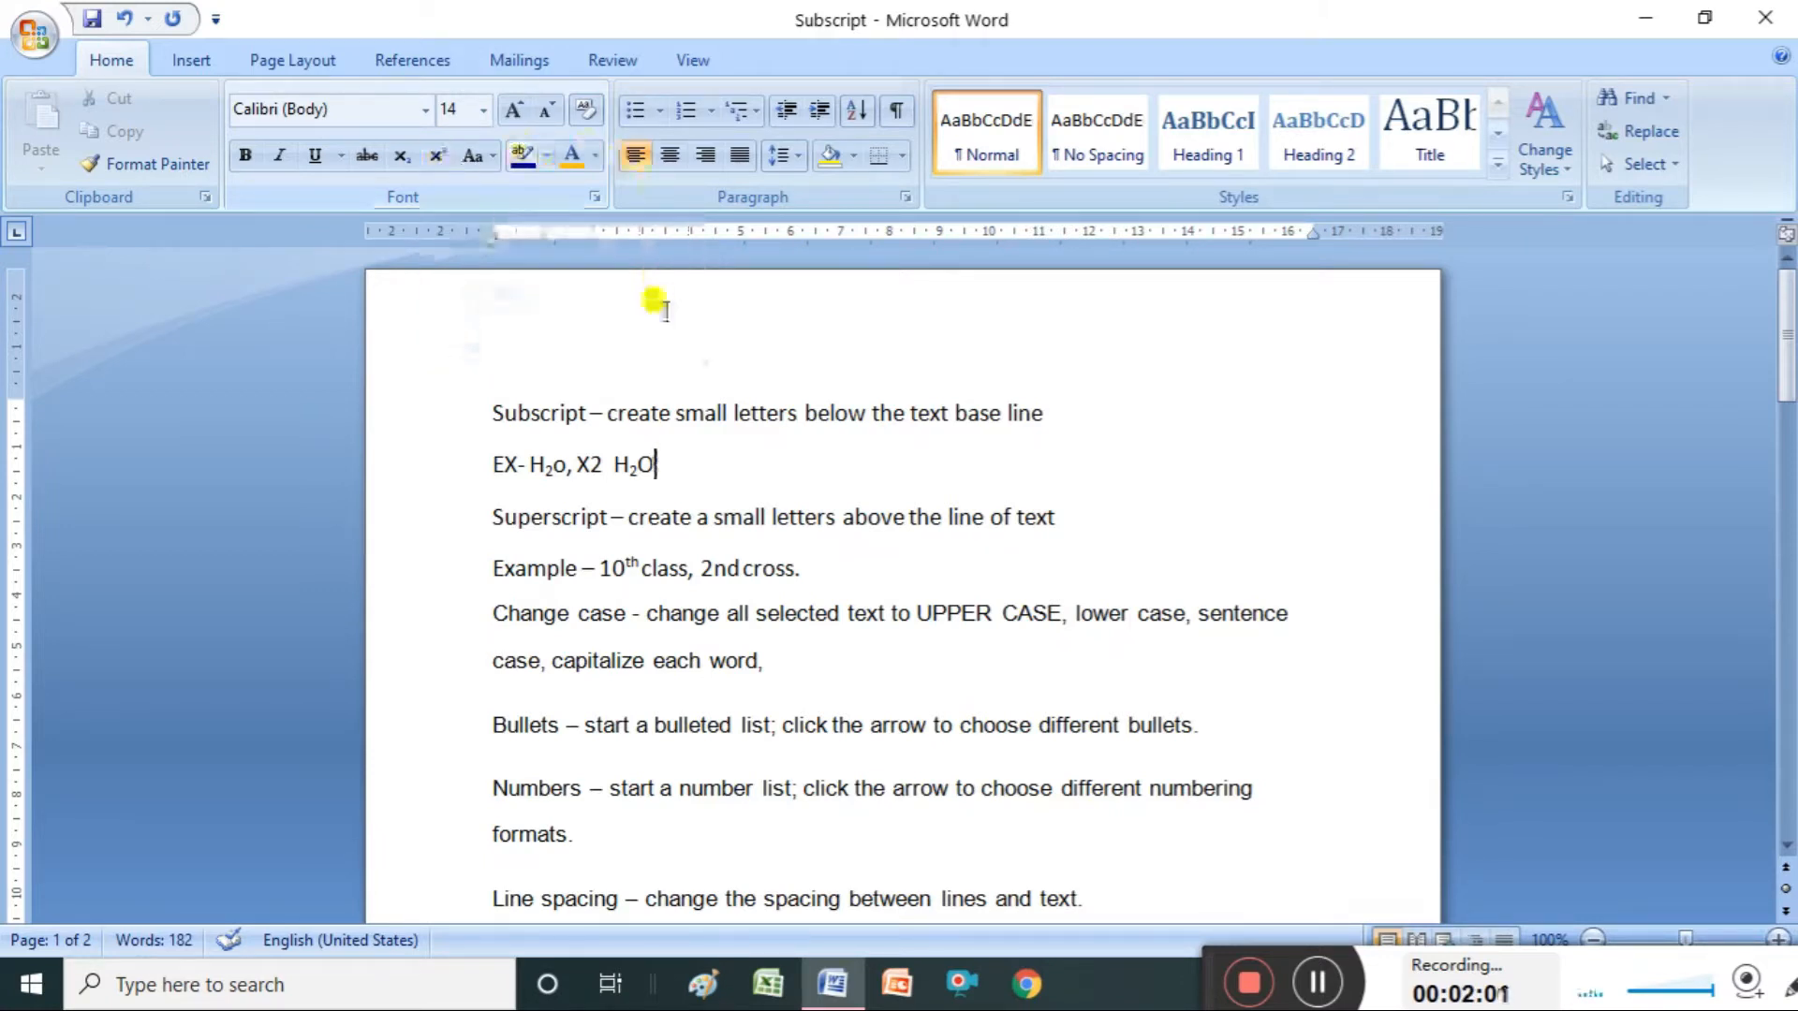
Add 10THCLASS after "2nd cross." on the superscript example line, formatting only TH as superscript
{"action": "left_click", "coordinate": [820, 575]}
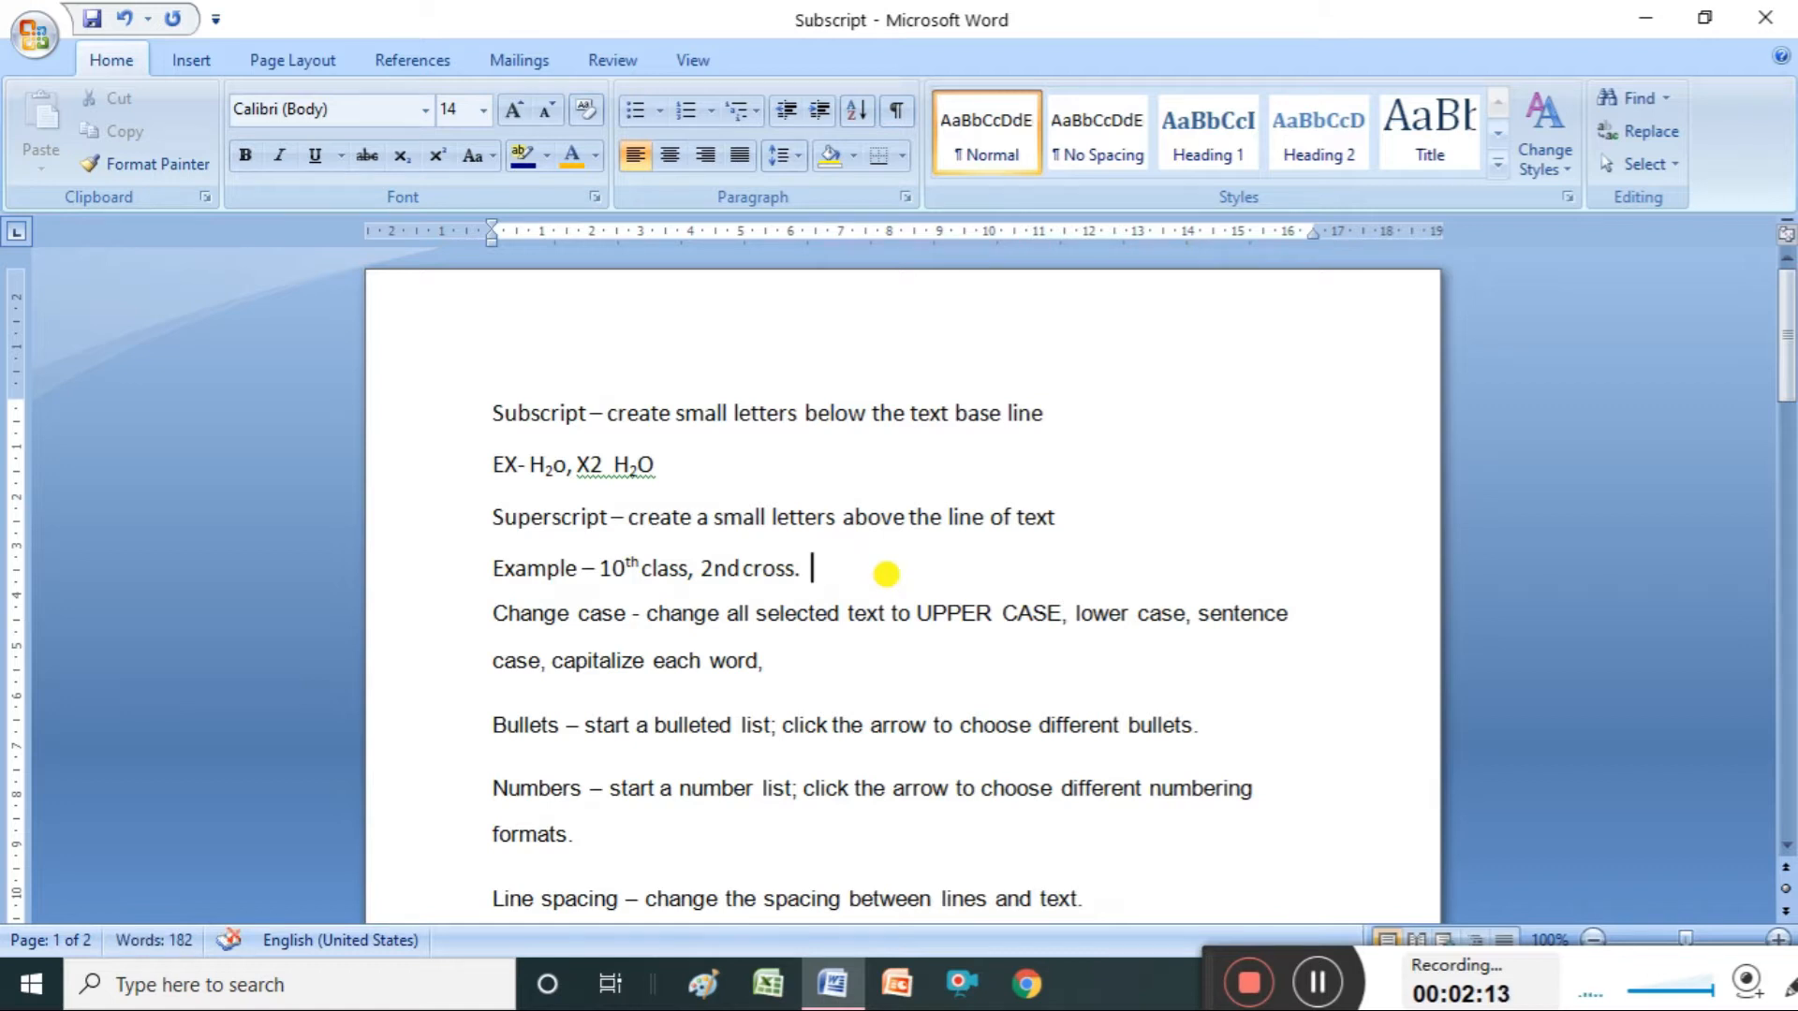
{"action": "type", "text": "10TH"}
{"action": "key", "text": "BackSpace"}
{"action": "key", "text": "BackSpace"}
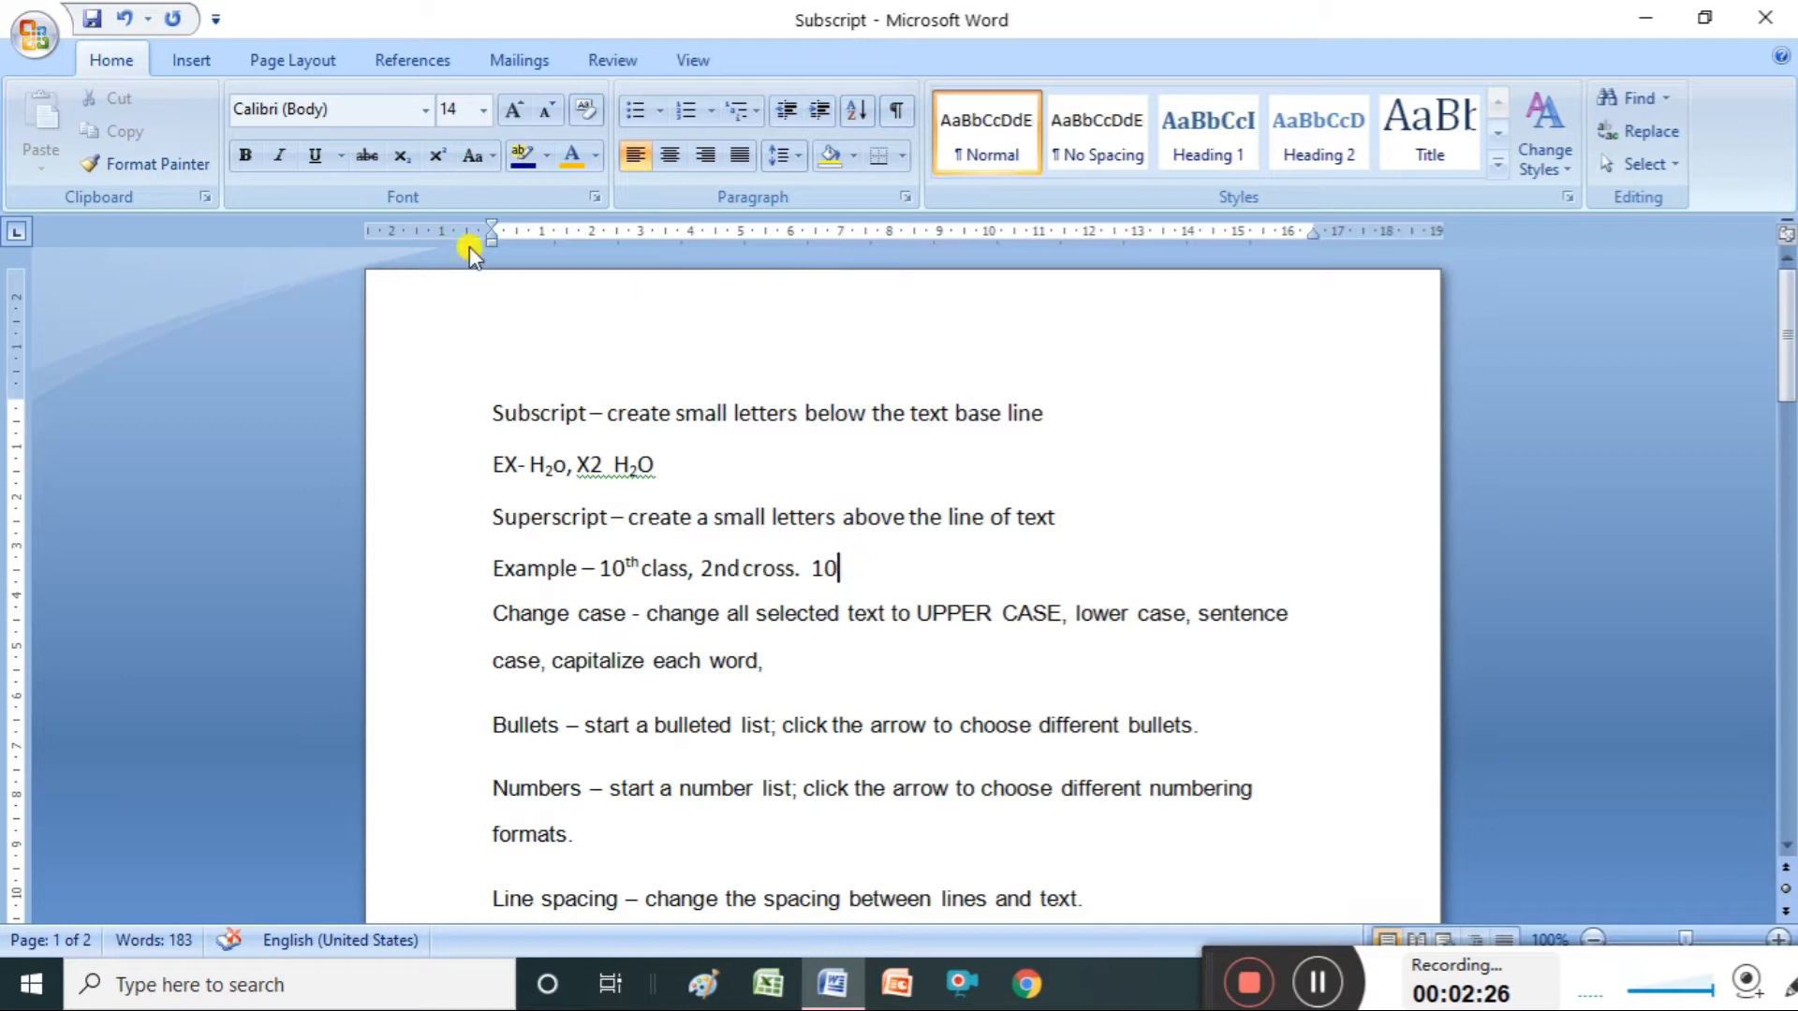
{"action": "left_click", "coordinate": [437, 156]}
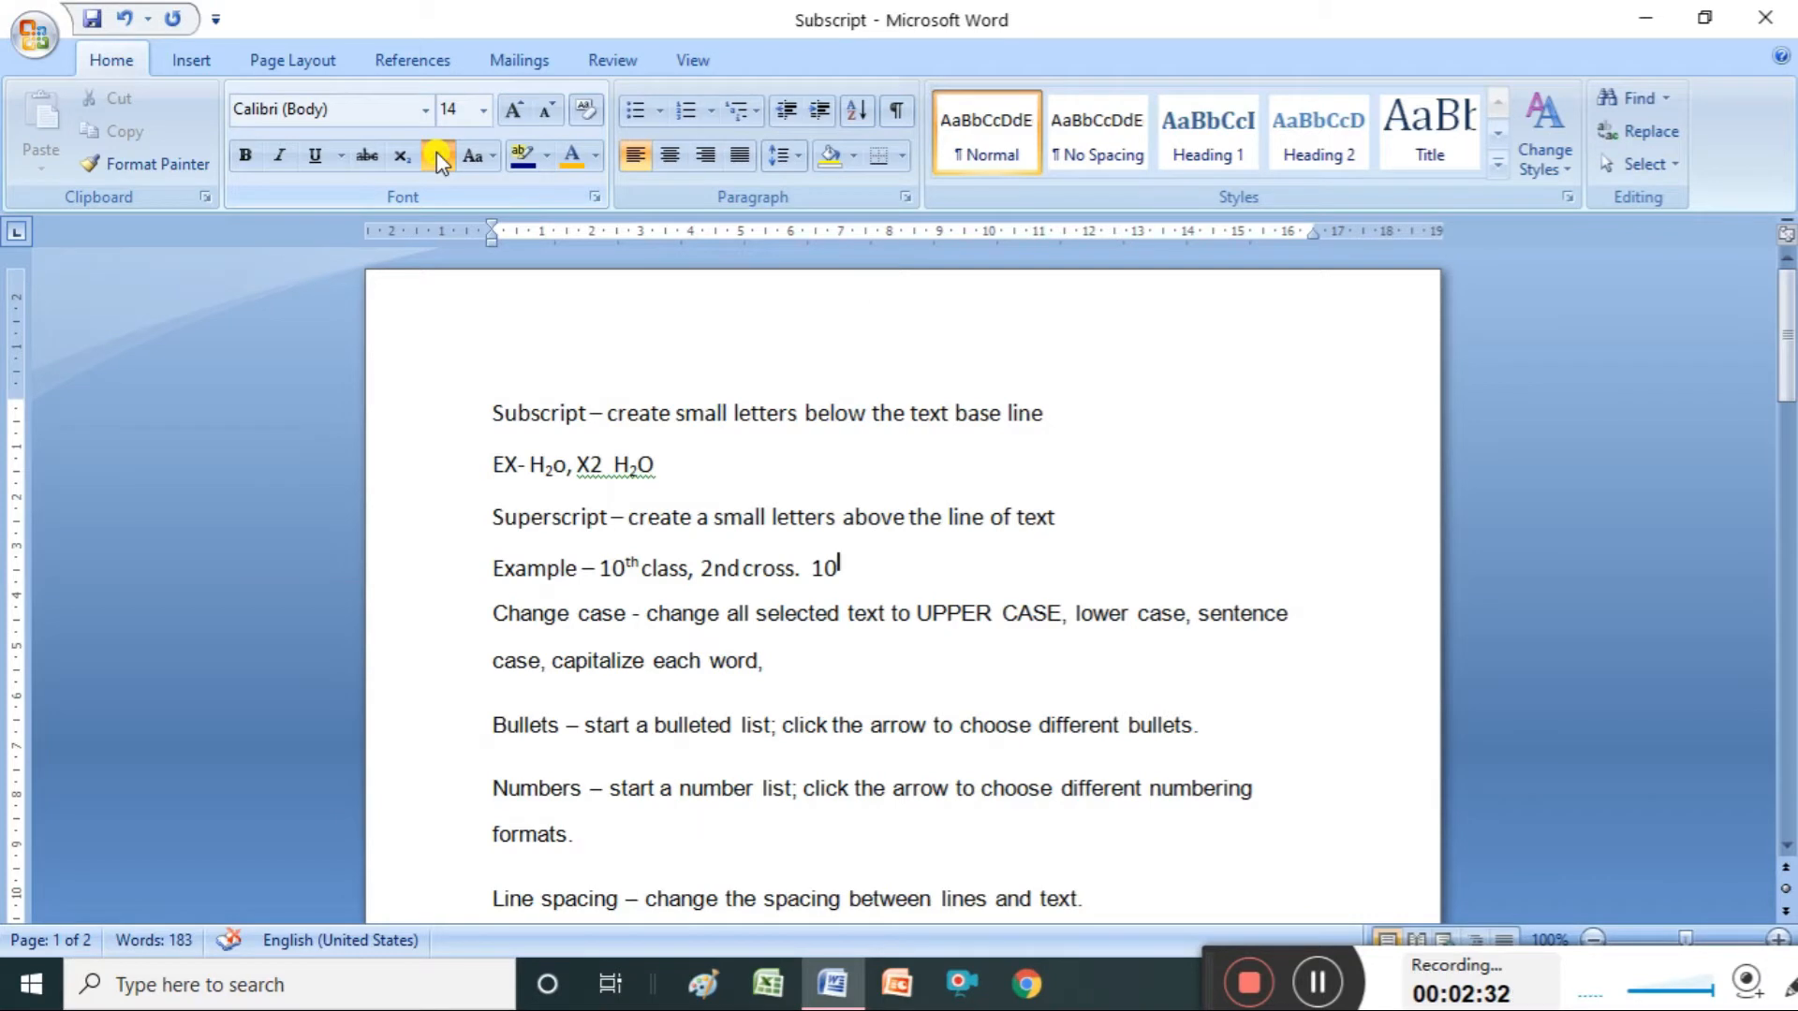
{"action": "left_click", "coordinate": [436, 158]}
{"action": "type", "text": "TH"}
{"action": "type", "text": "CLASS"}
Select the text from the Subscript line through the Shading line and change it to UPPERCASE
{"action": "left_click", "coordinate": [486, 157]}
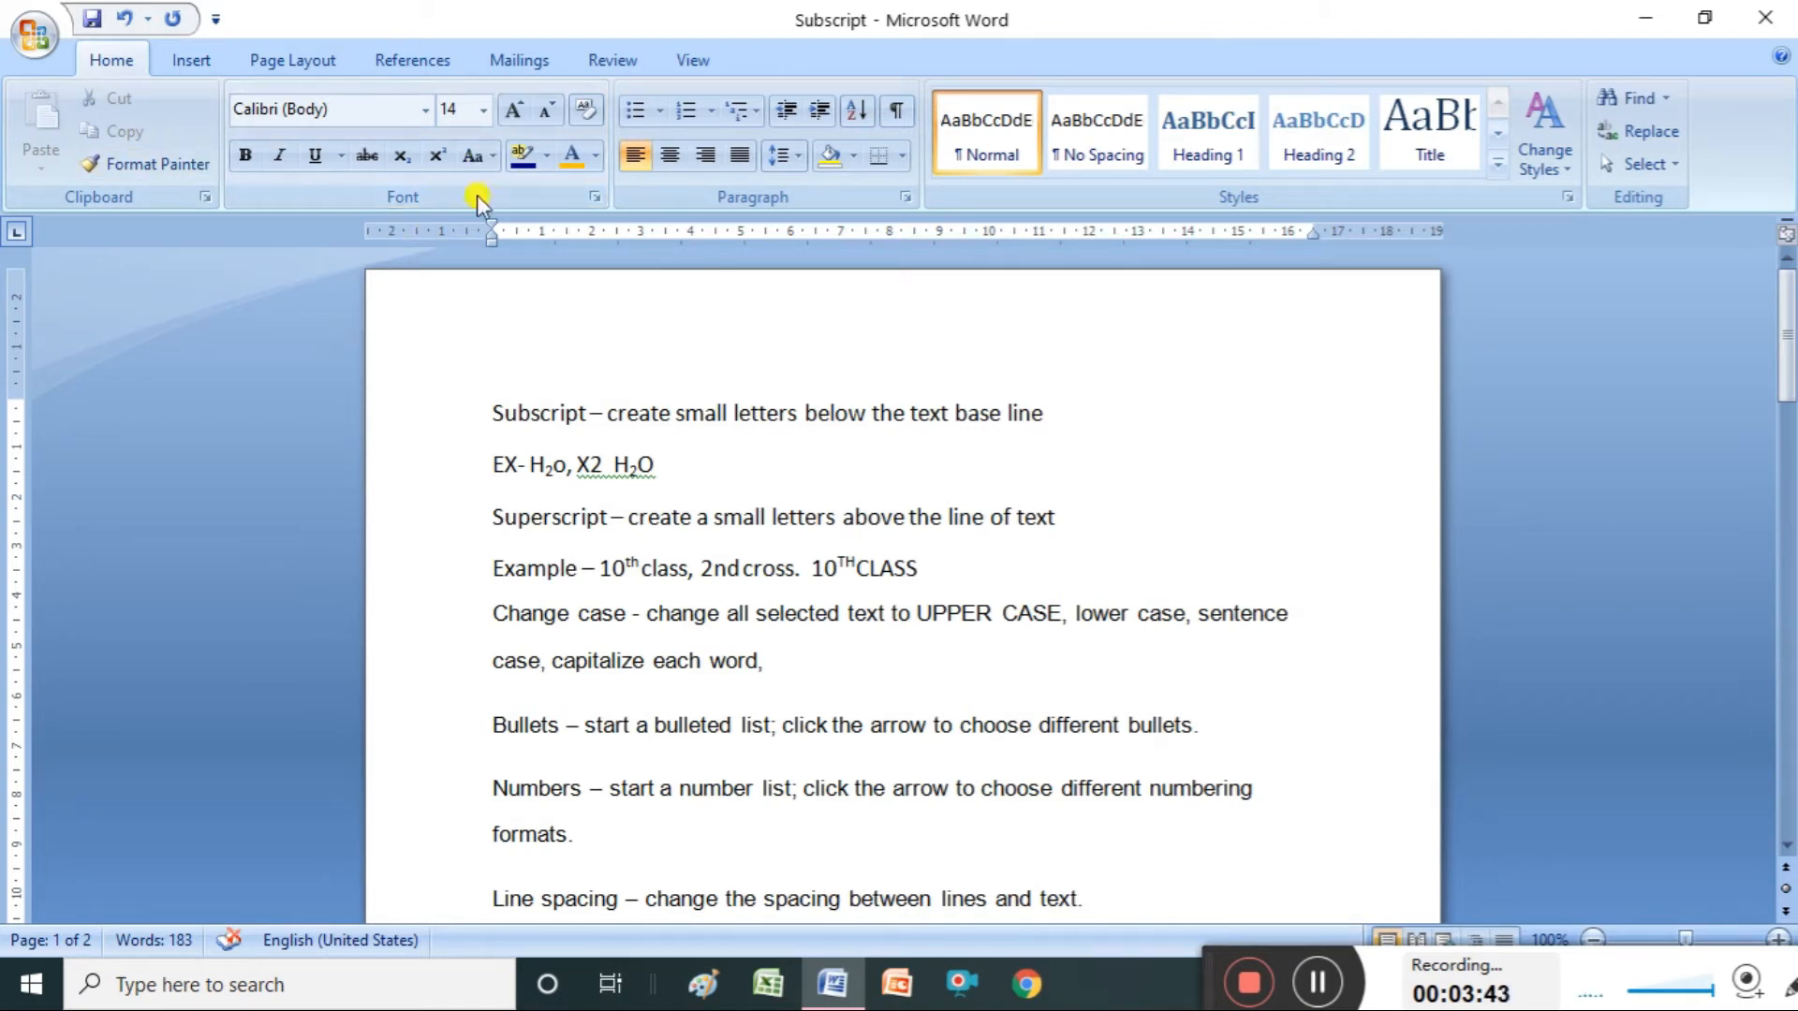
{"action": "left_click", "coordinate": [489, 410]}
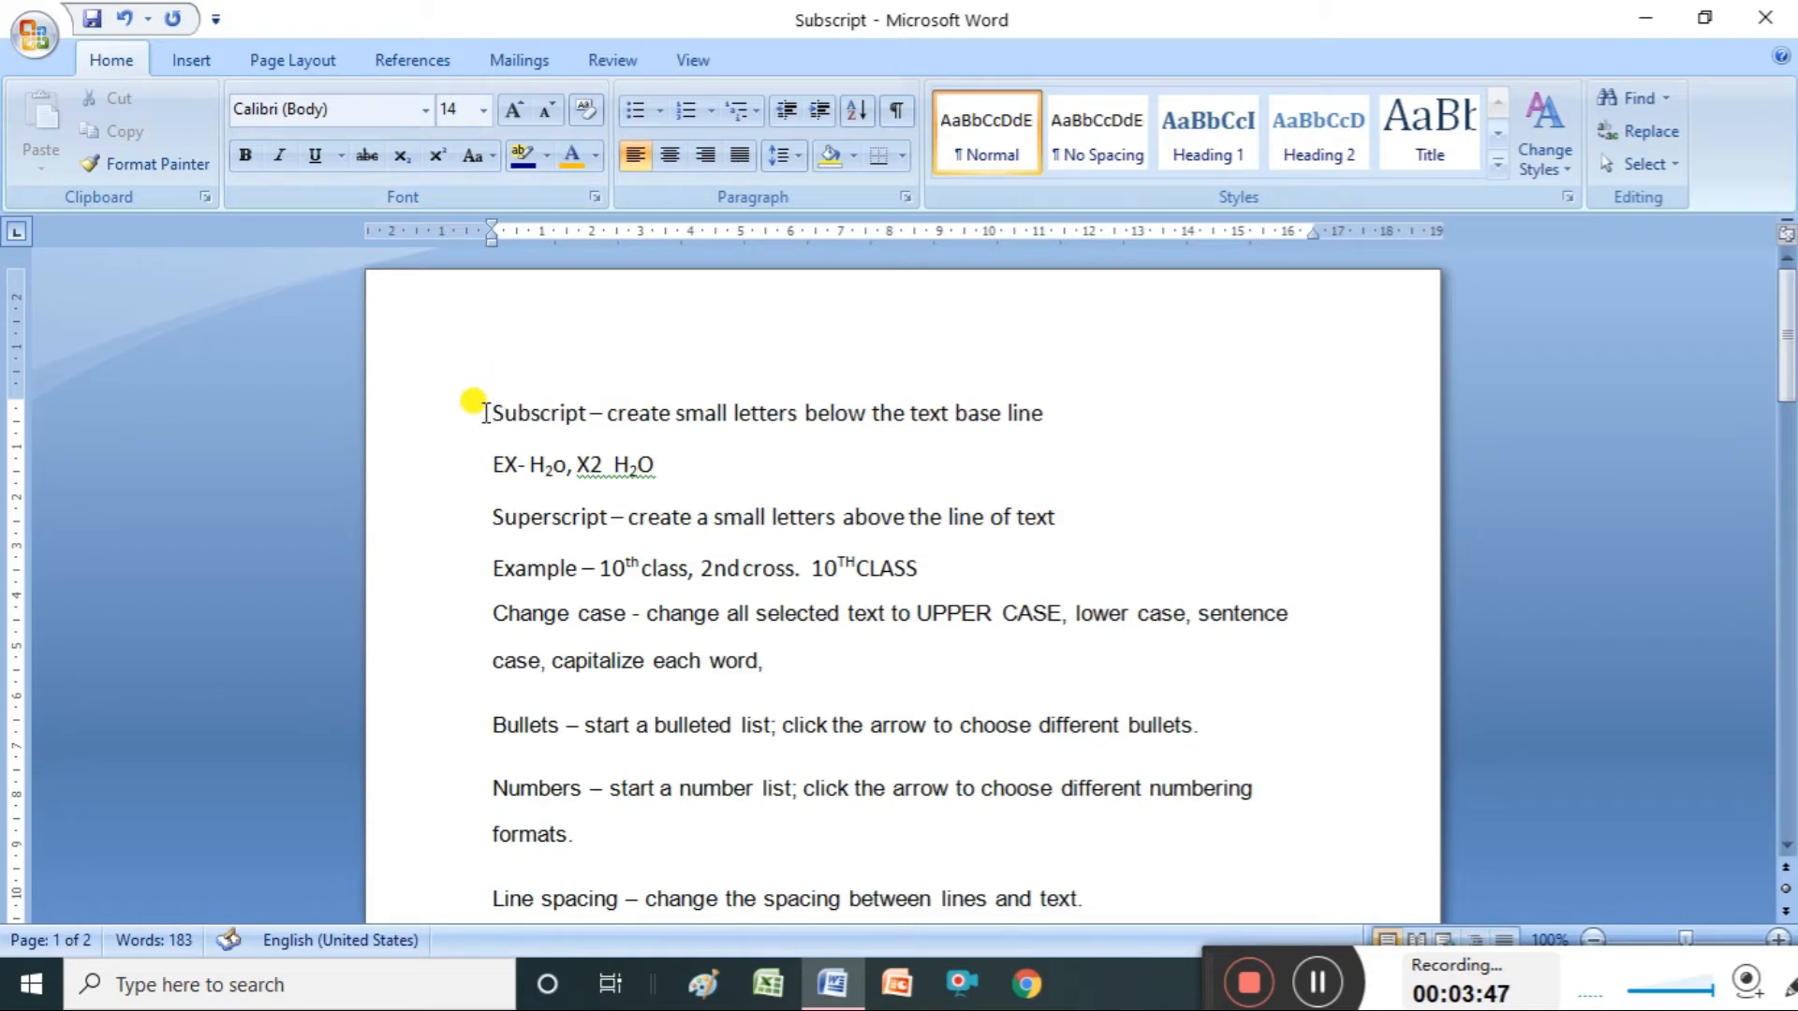
{"action": "key", "text": "shift+Down"}
{"action": "key", "text": "shift+Down"}
{"action": "key", "text": "shift+Down"}
{"action": "key", "text": "shift+Down"}
{"action": "key", "text": "shift+Down"}
{"action": "key", "text": "shift+Down"}
{"action": "key", "text": "shift+Down"}
{"action": "key", "text": "shift+Down"}
{"action": "key", "text": "shift+Down"}
{"action": "key", "text": "shift+Down"}
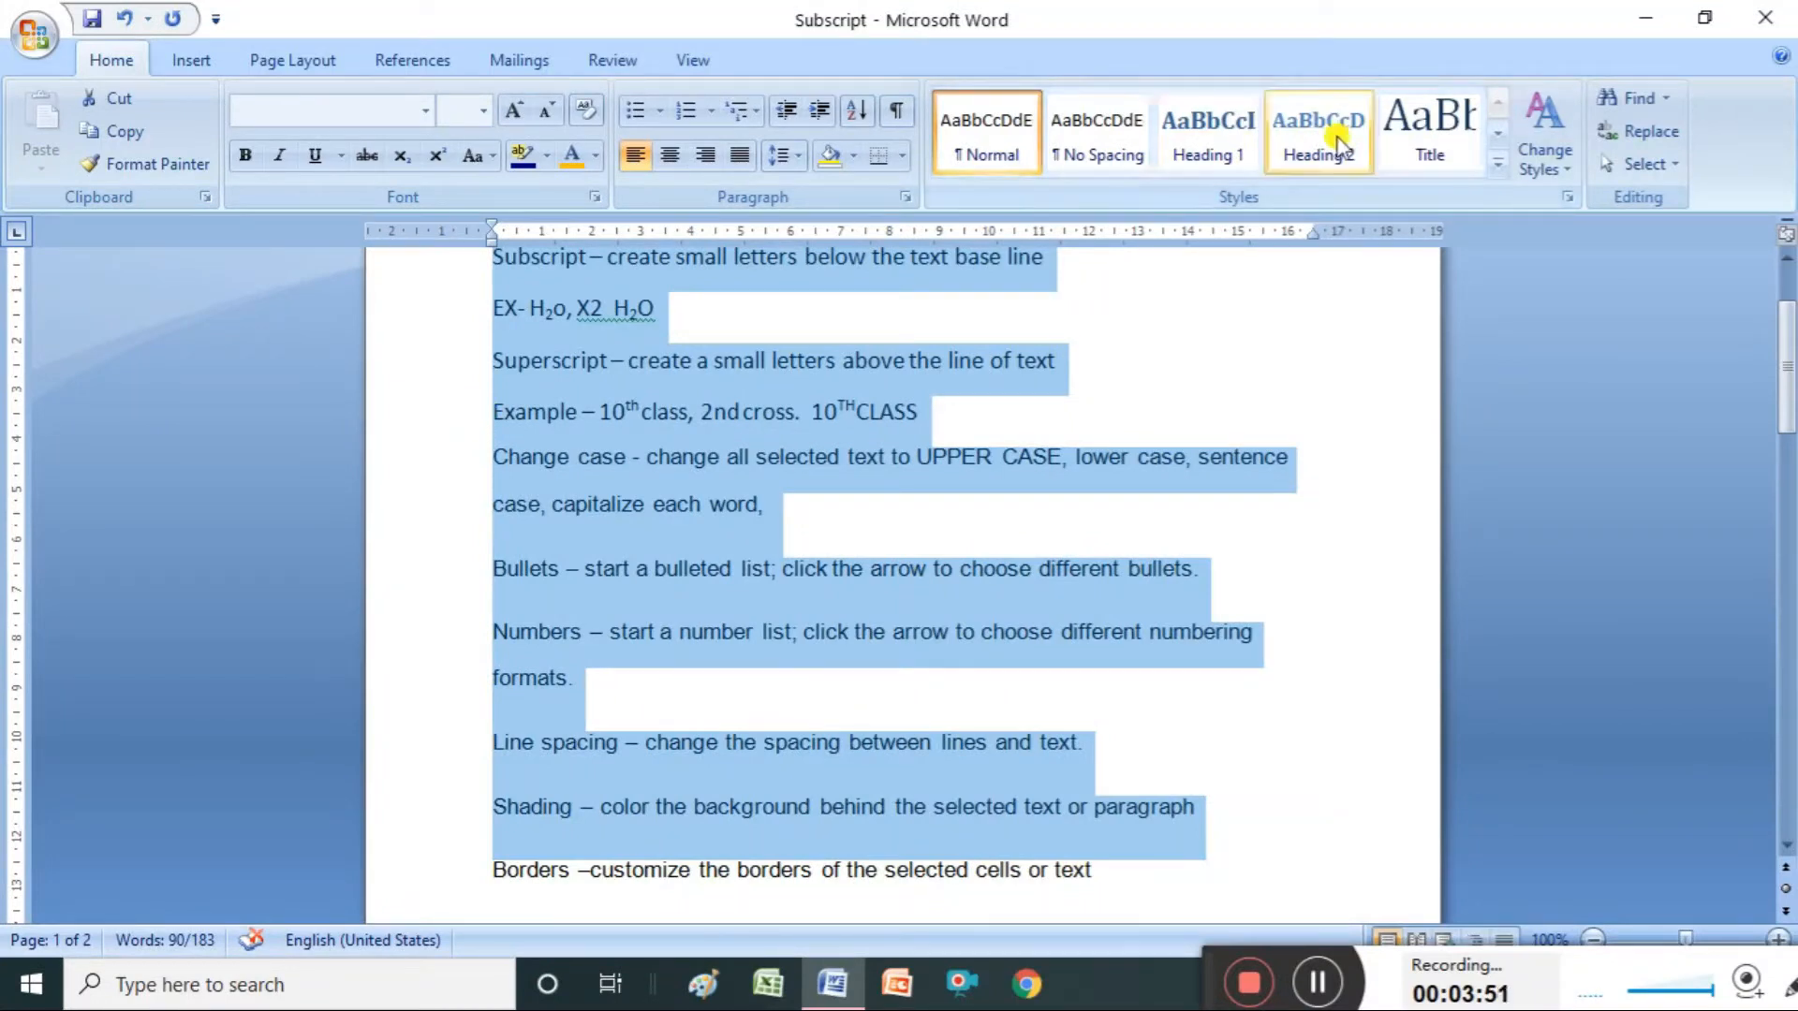
{"action": "scroll", "coordinate": [1787, 267], "scroll_direction": "up", "scroll_amount": 3}
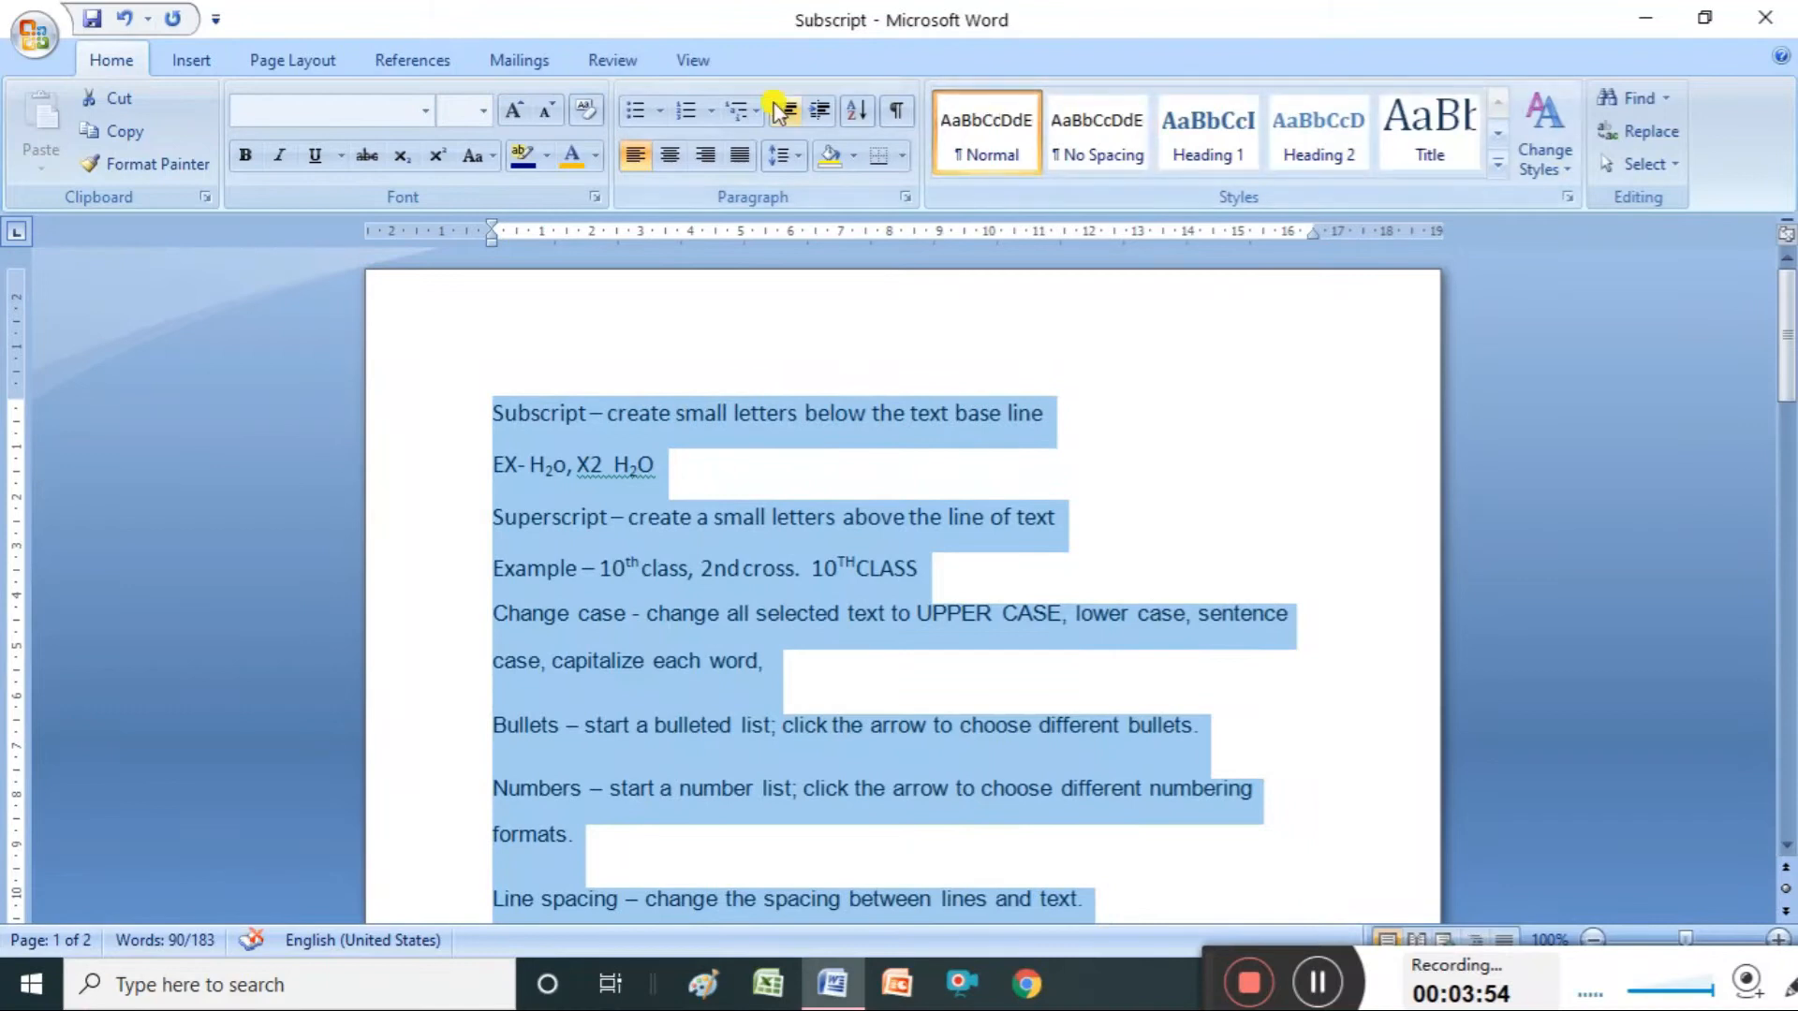
{"action": "left_click", "coordinate": [489, 155]}
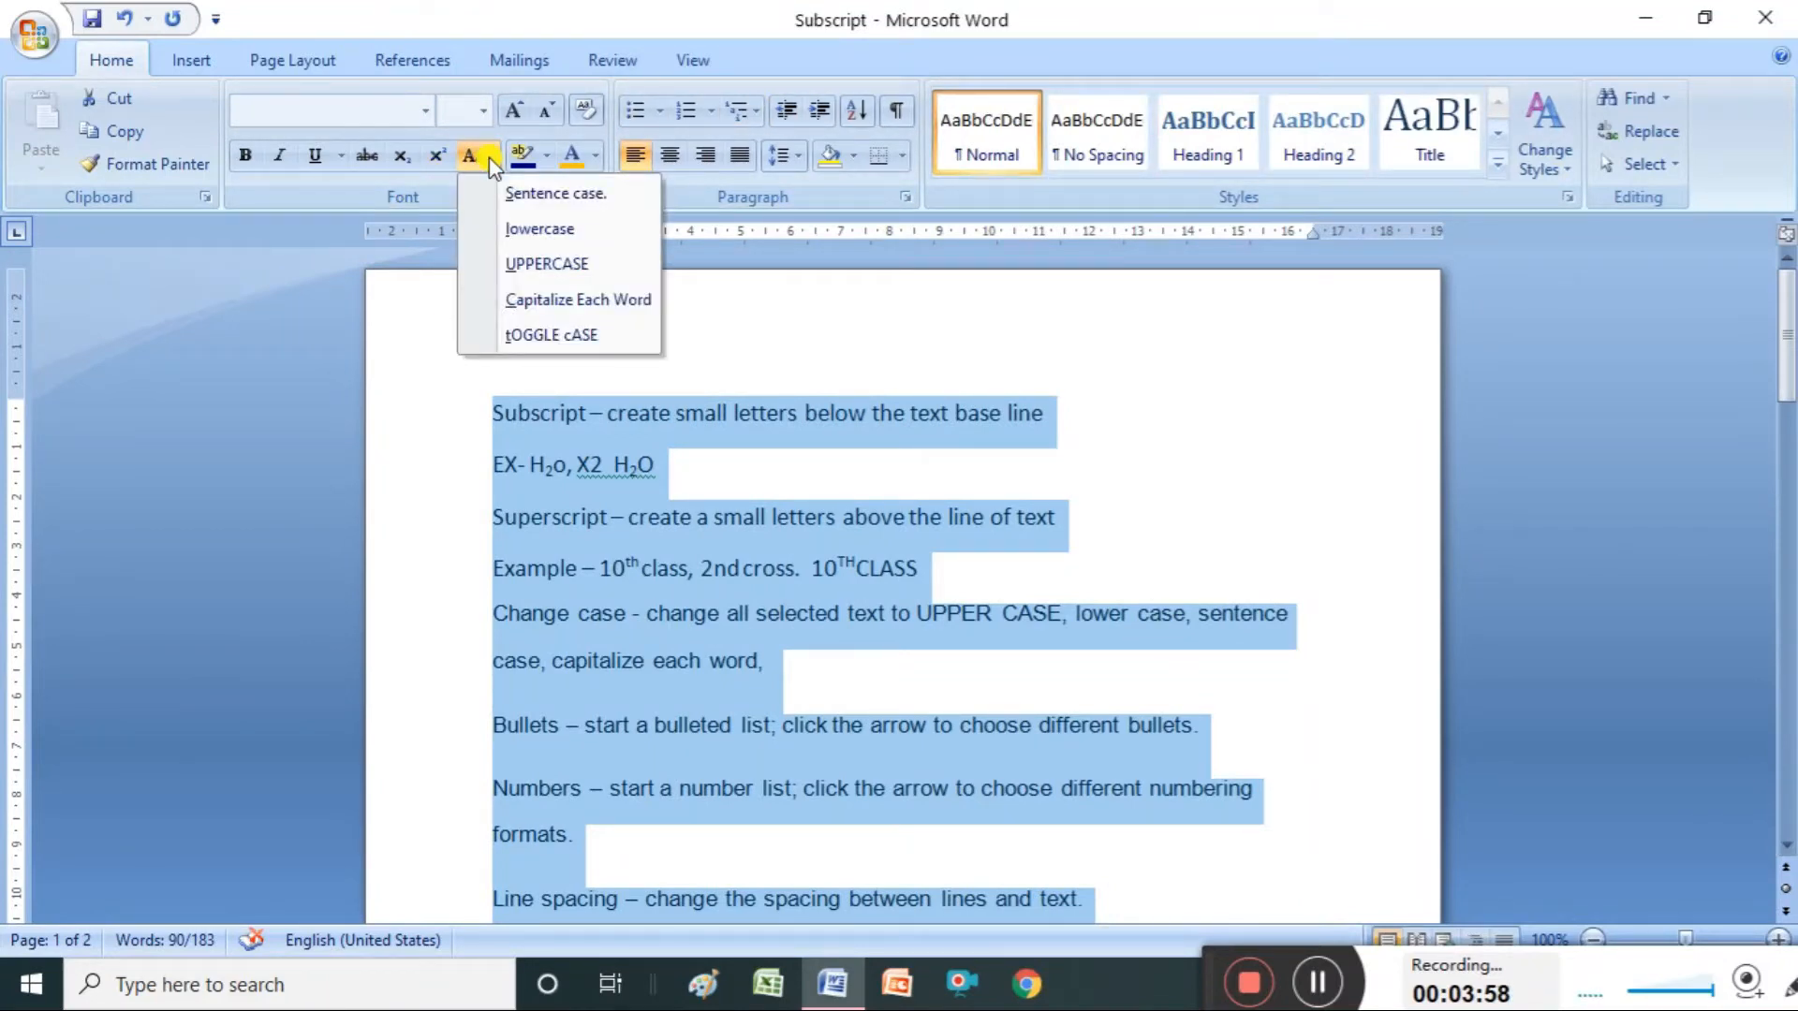
{"action": "left_click", "coordinate": [531, 264]}
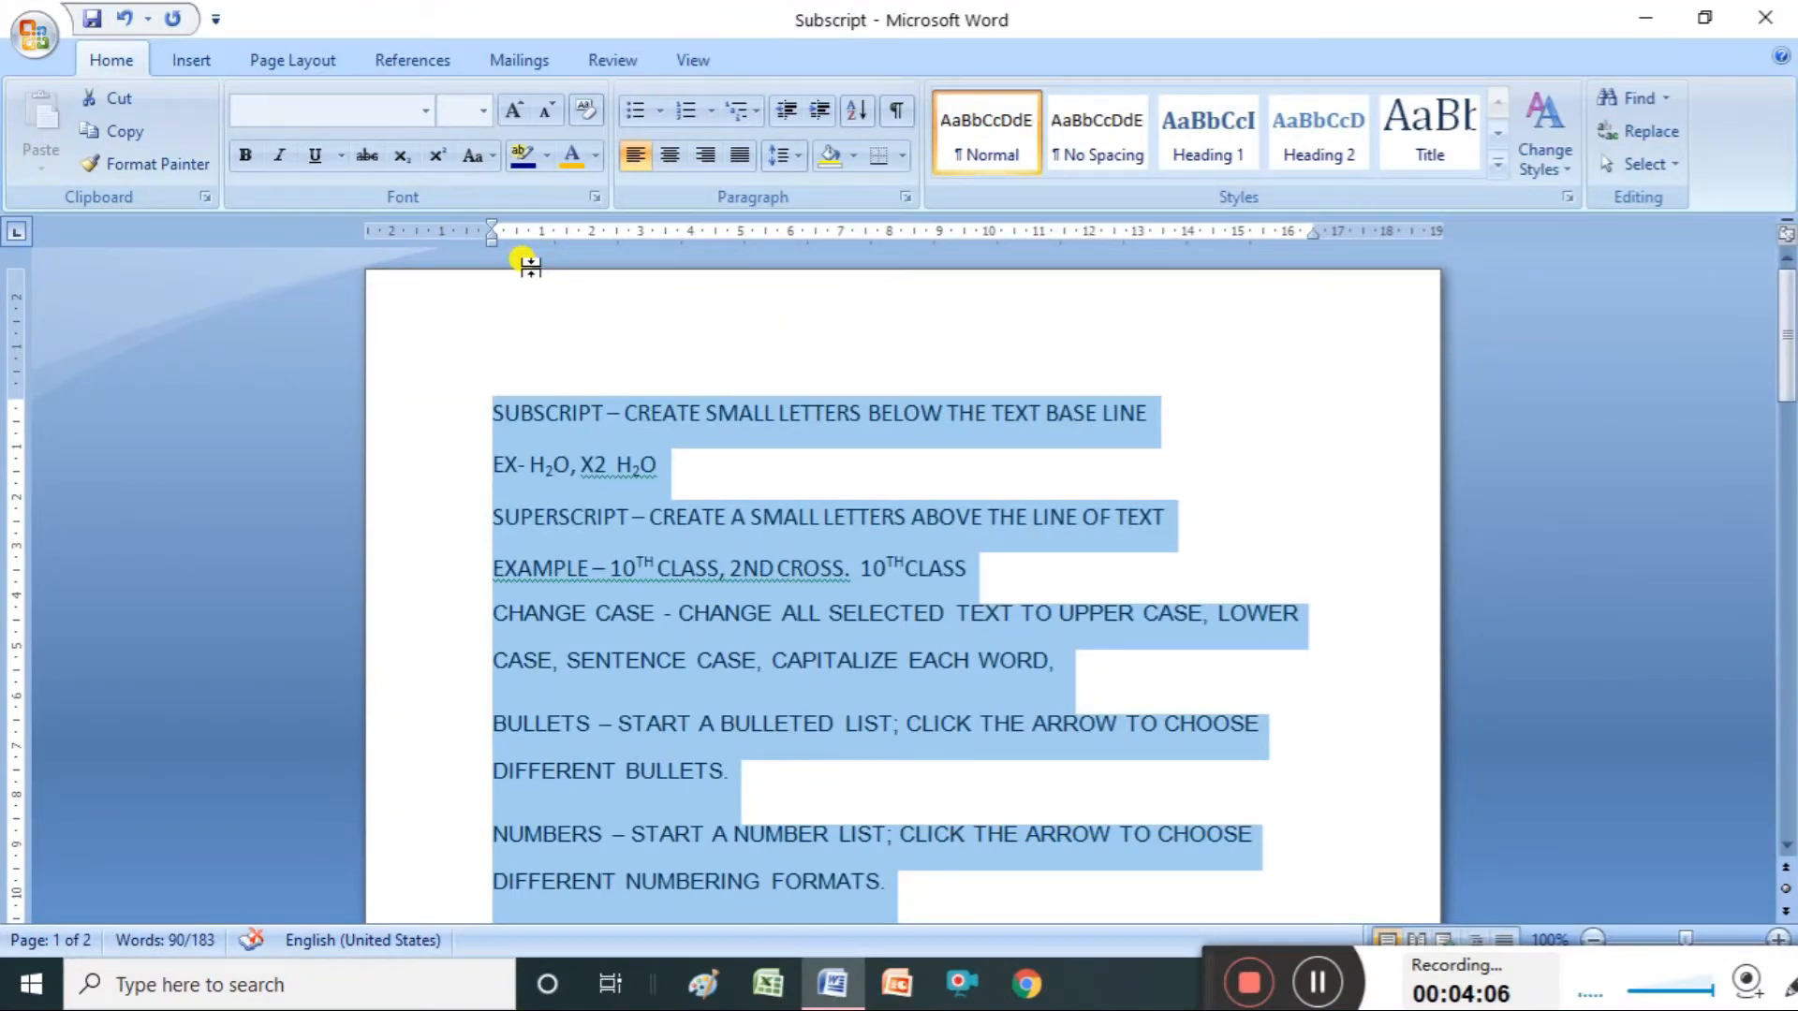
Change the selected text to lowercase and after that to Sentence case
{"action": "left_click", "coordinate": [488, 156]}
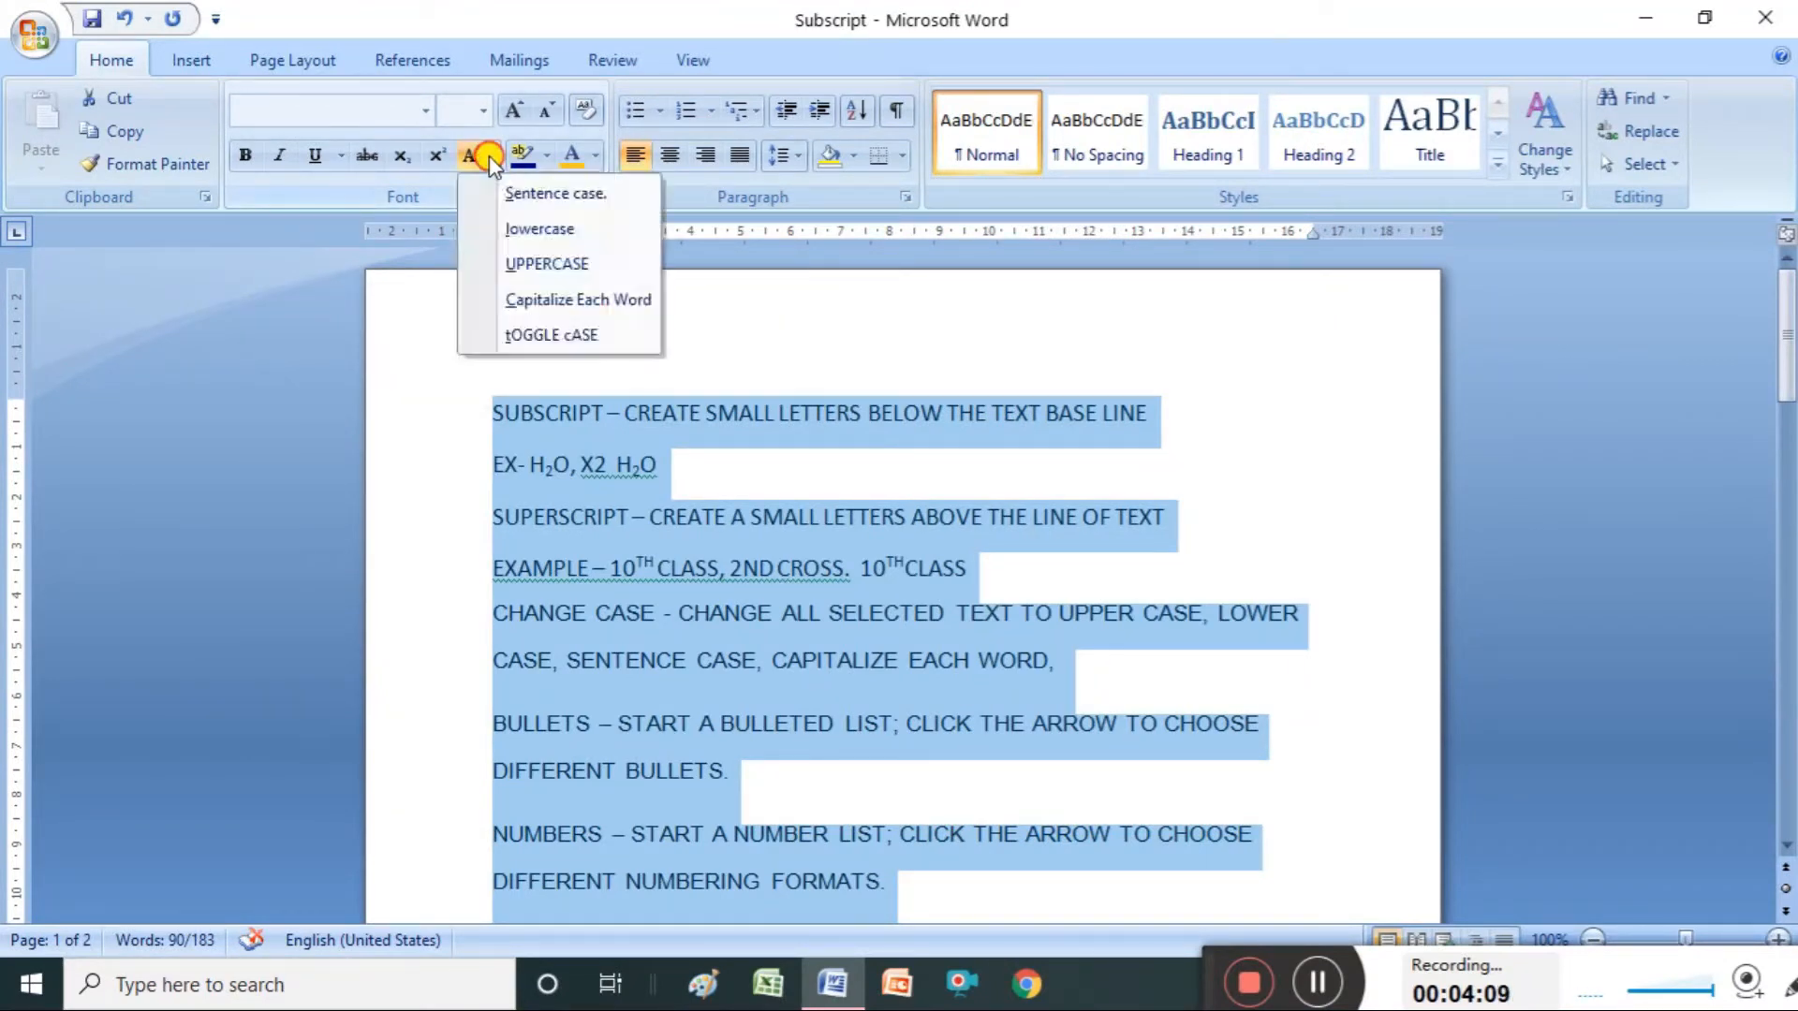
{"action": "left_click", "coordinate": [522, 229]}
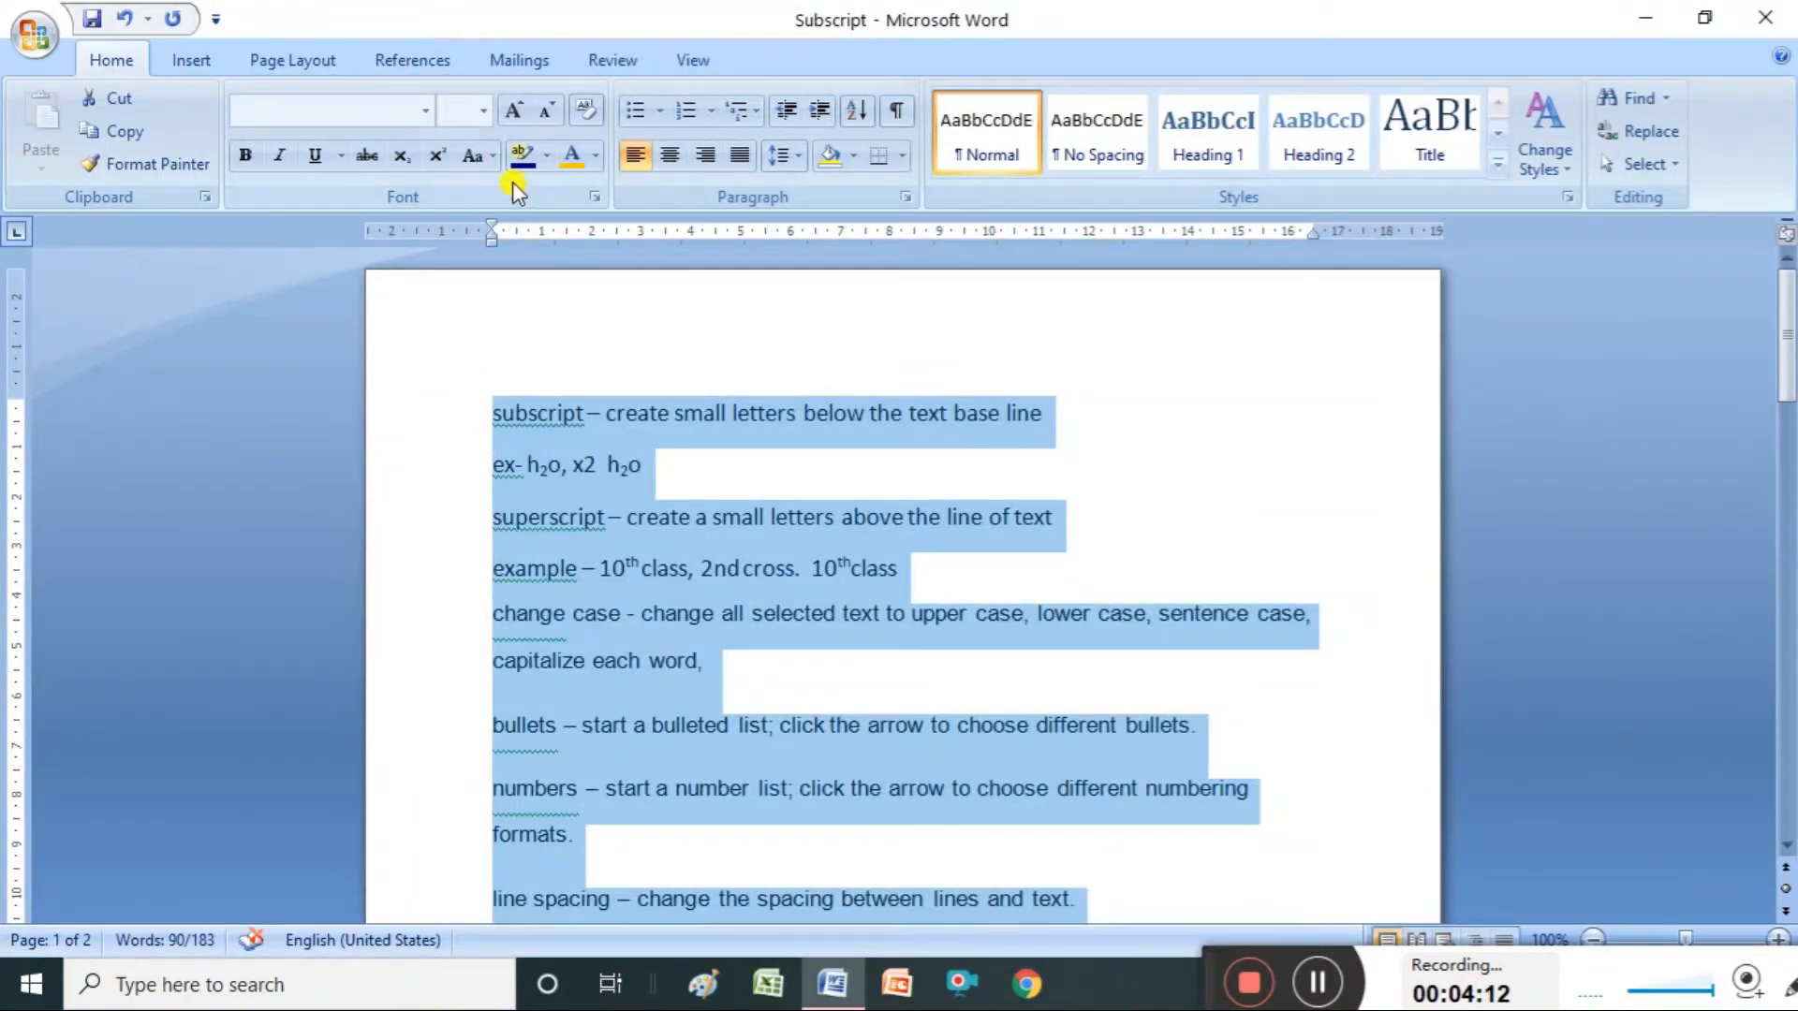
{"action": "left_click", "coordinate": [493, 156]}
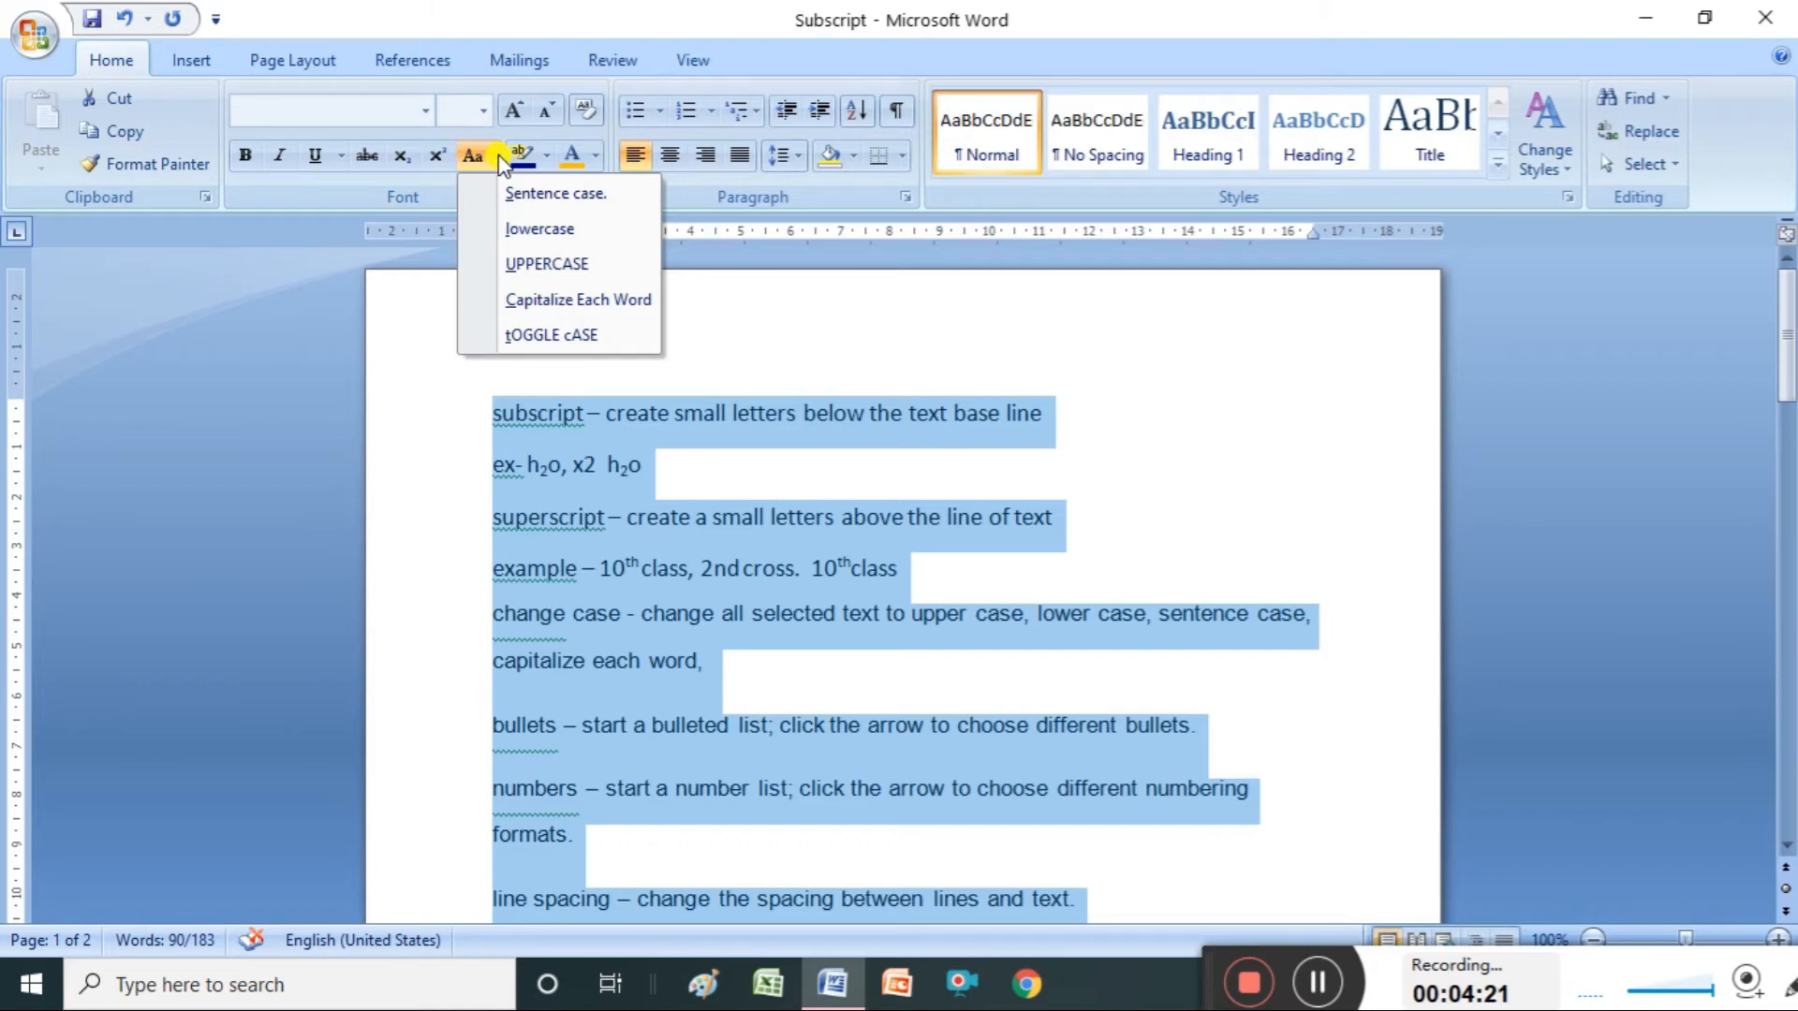
{"action": "left_click", "coordinate": [533, 192]}
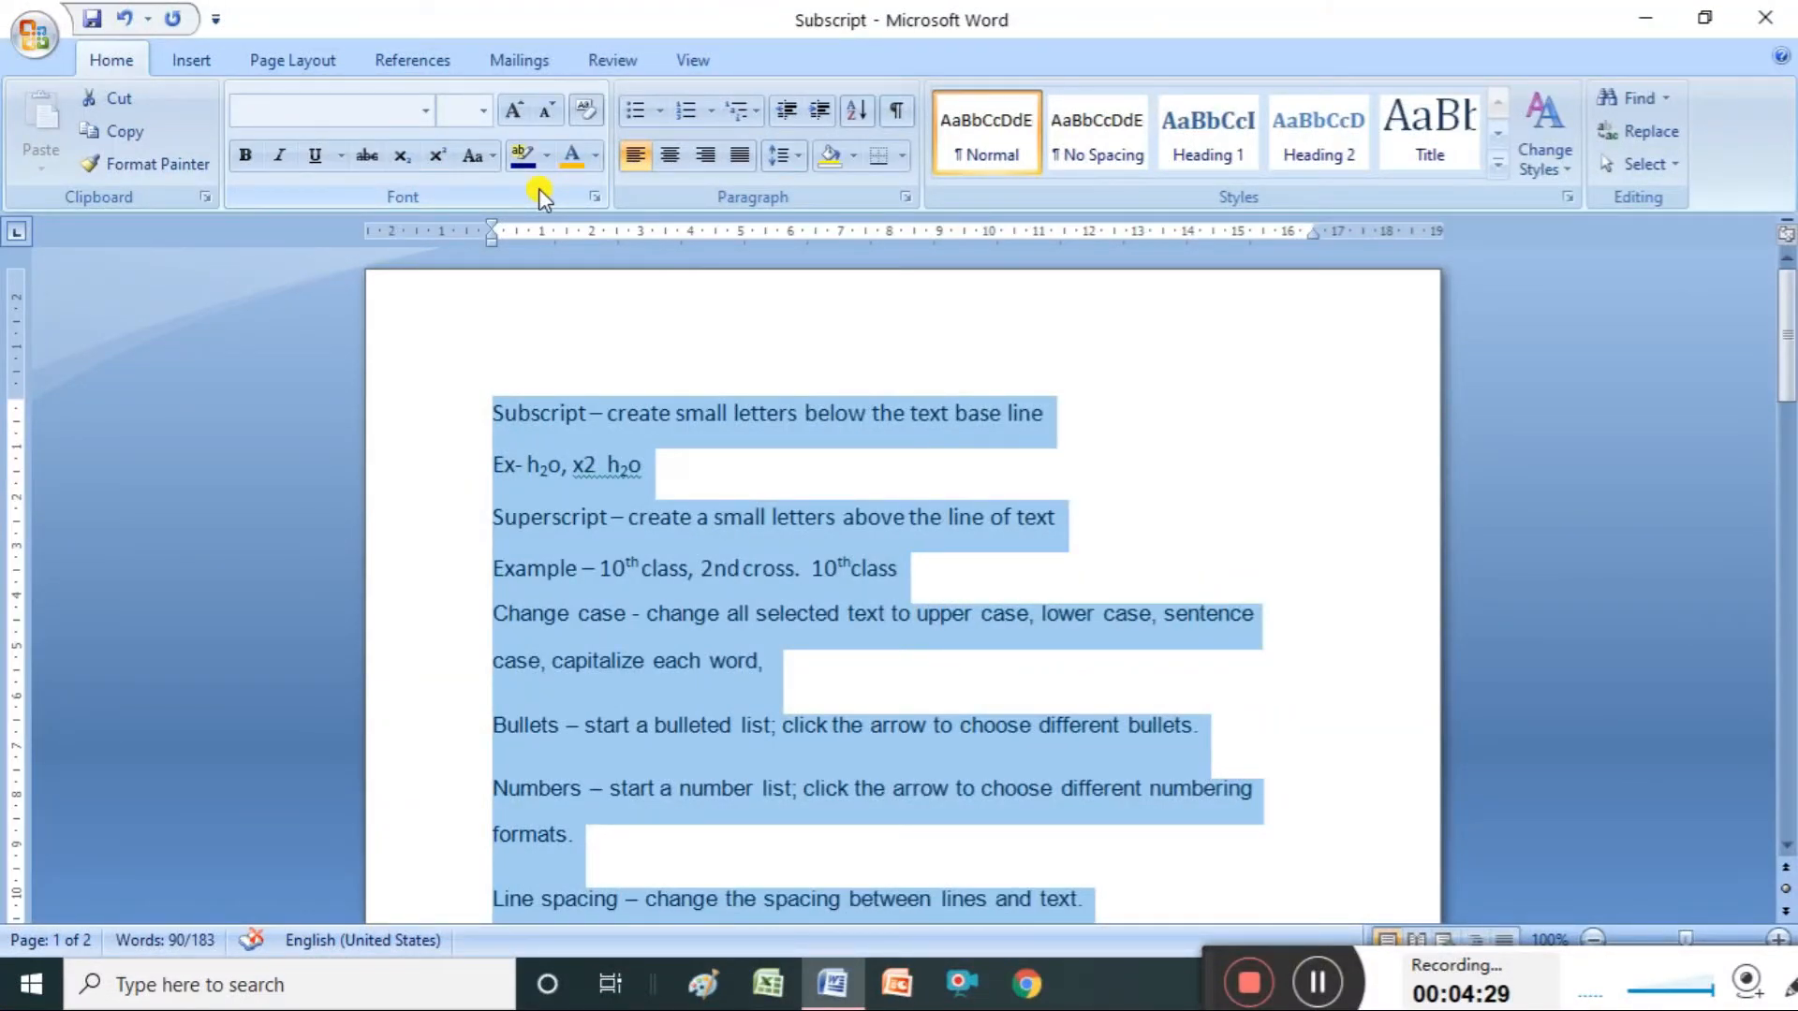
Change the selected text to Capitalize Each Word and after that apply tOGGLE cASE
{"action": "left_click", "coordinate": [492, 154]}
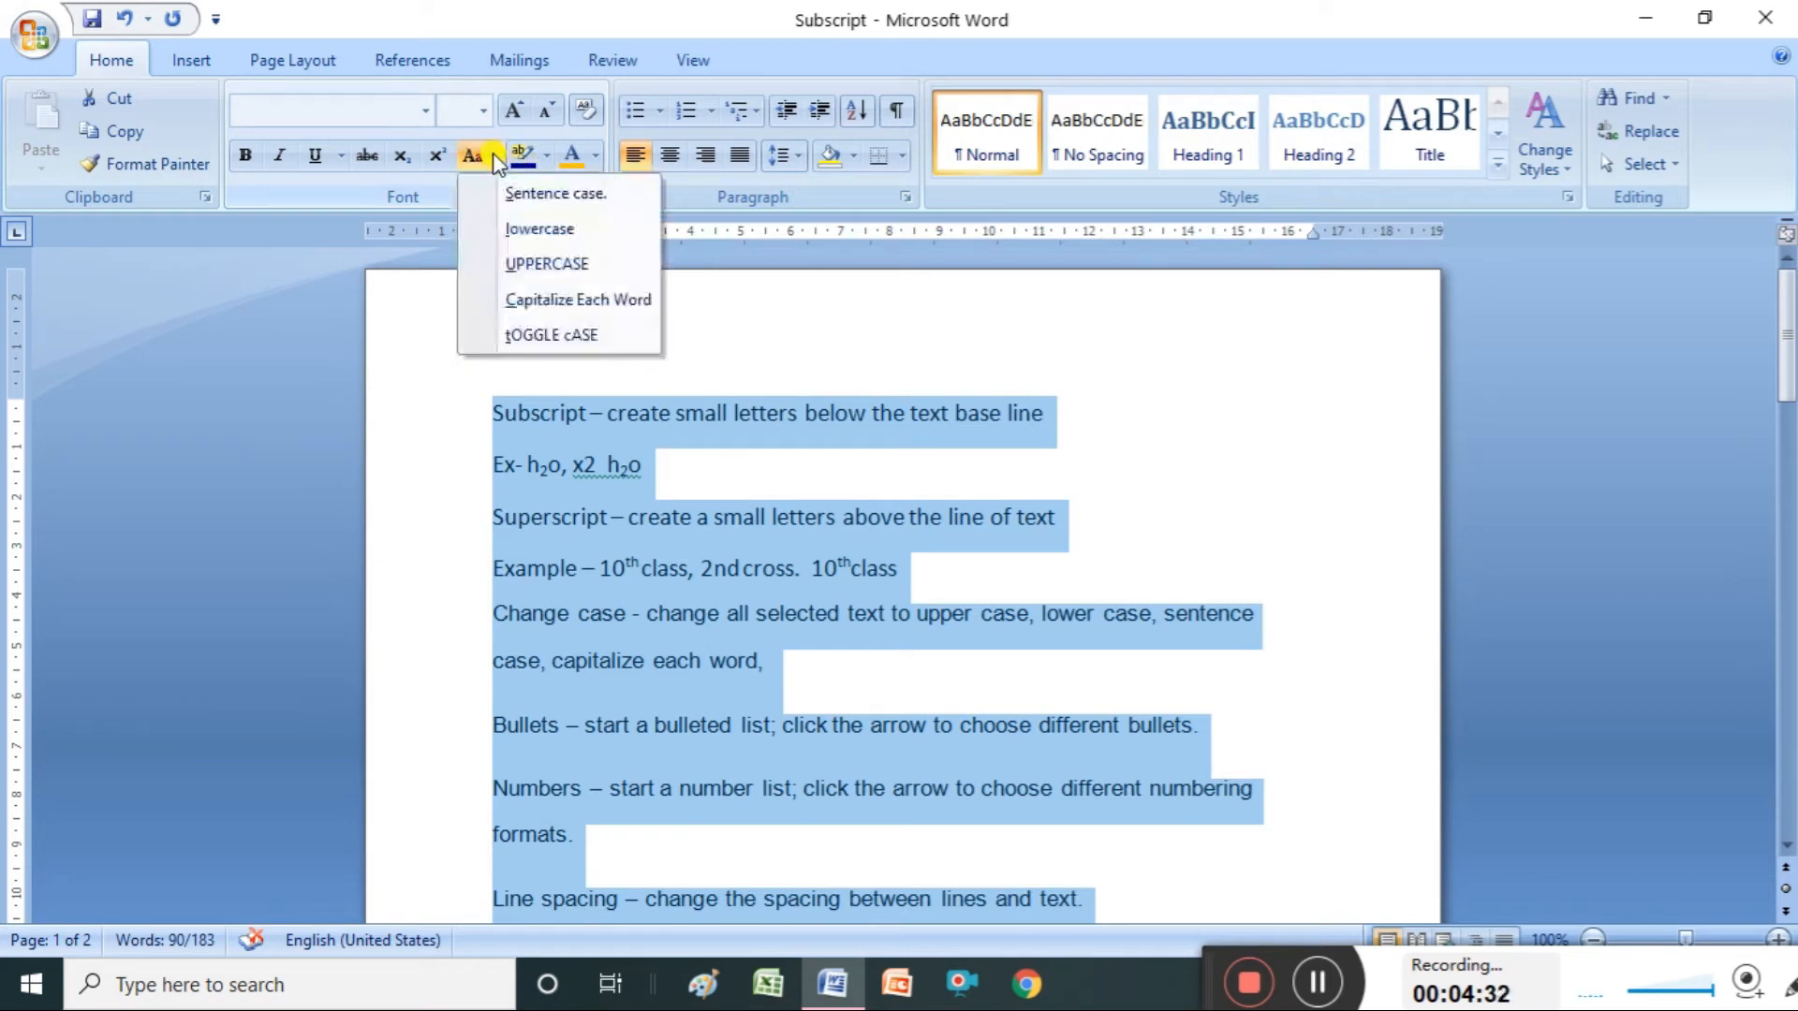
{"action": "left_click", "coordinate": [559, 301]}
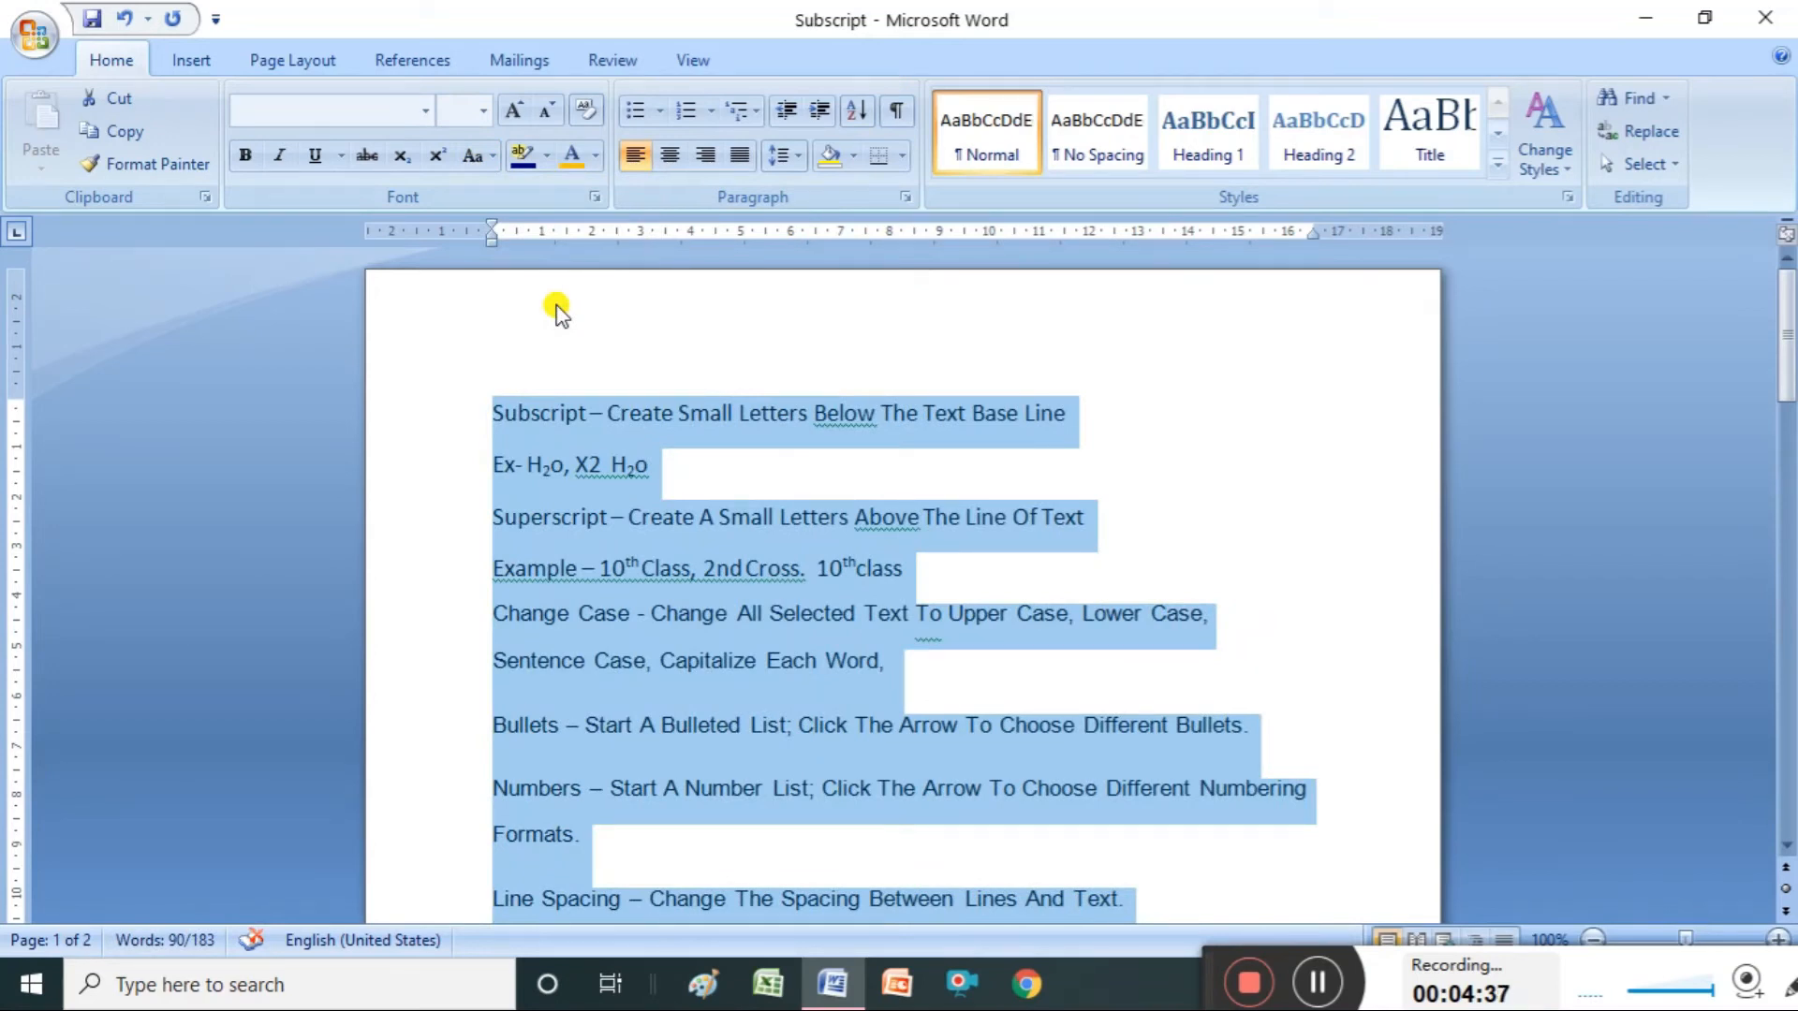
{"action": "left_click", "coordinate": [485, 161]}
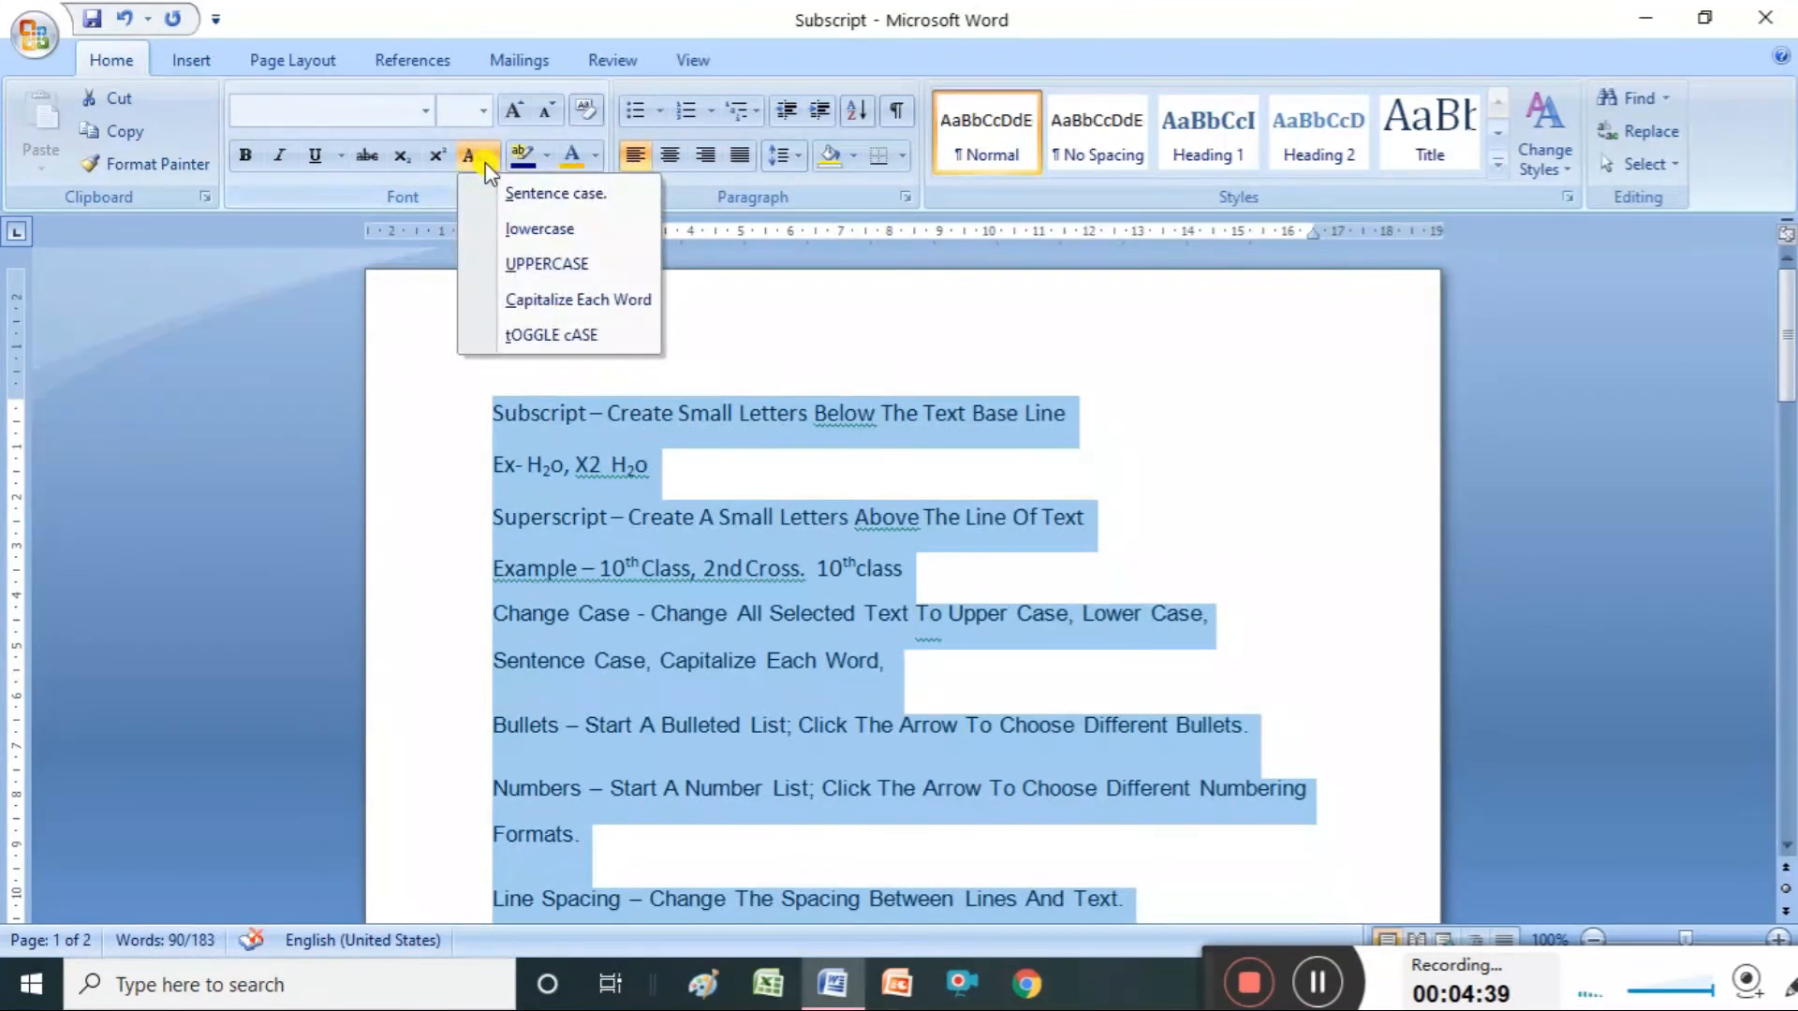
{"action": "left_click", "coordinate": [528, 339]}
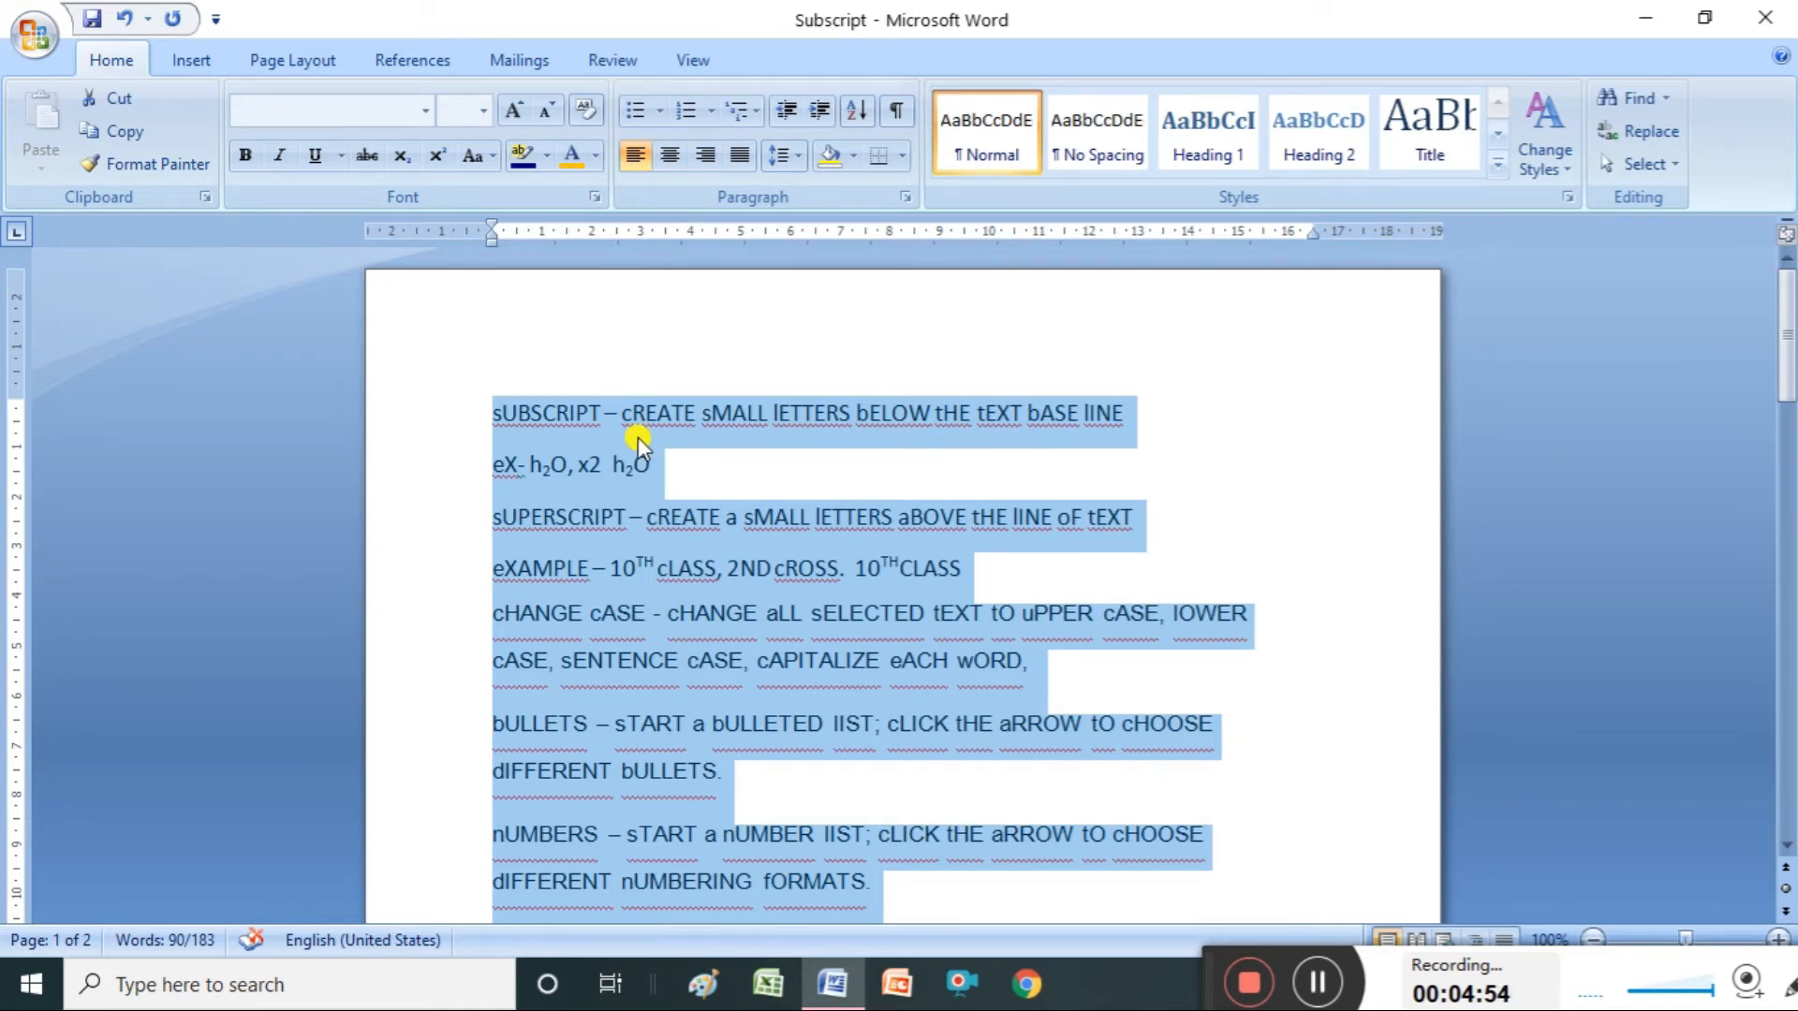
Return the selected text to Sentence case and deselect it
{"action": "left_click", "coordinate": [497, 155]}
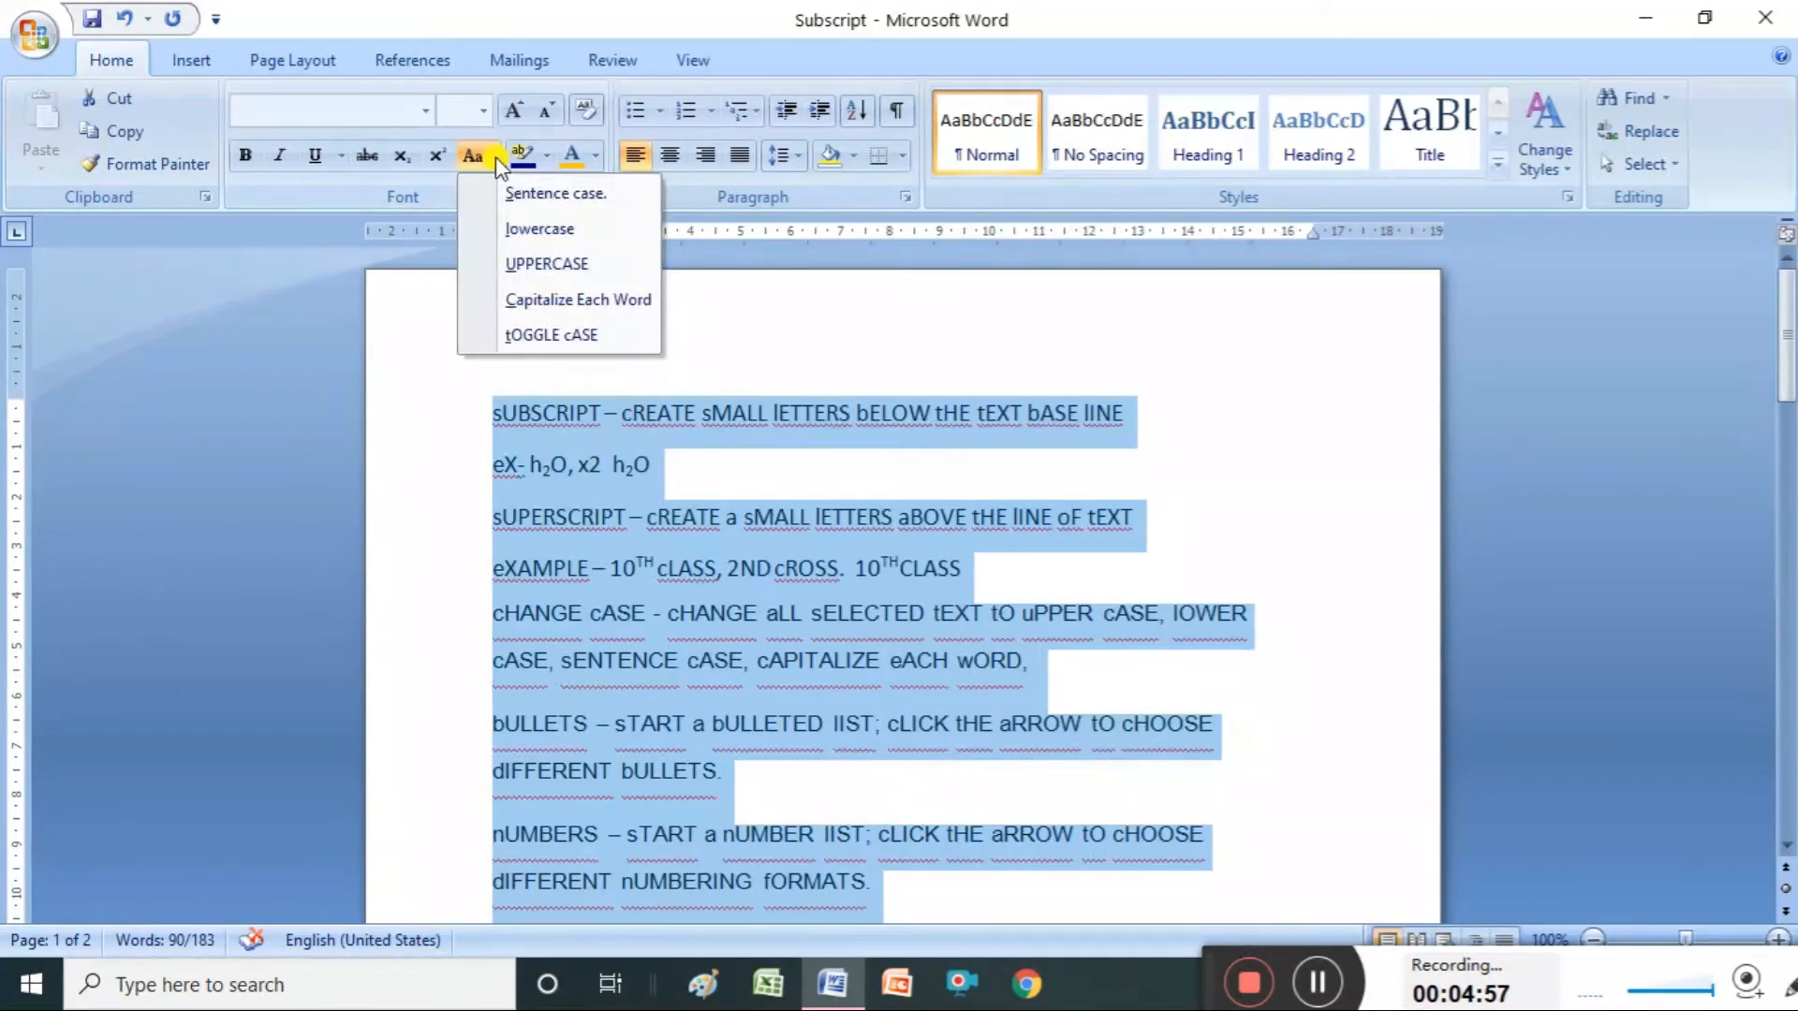
{"action": "left_click", "coordinate": [530, 194]}
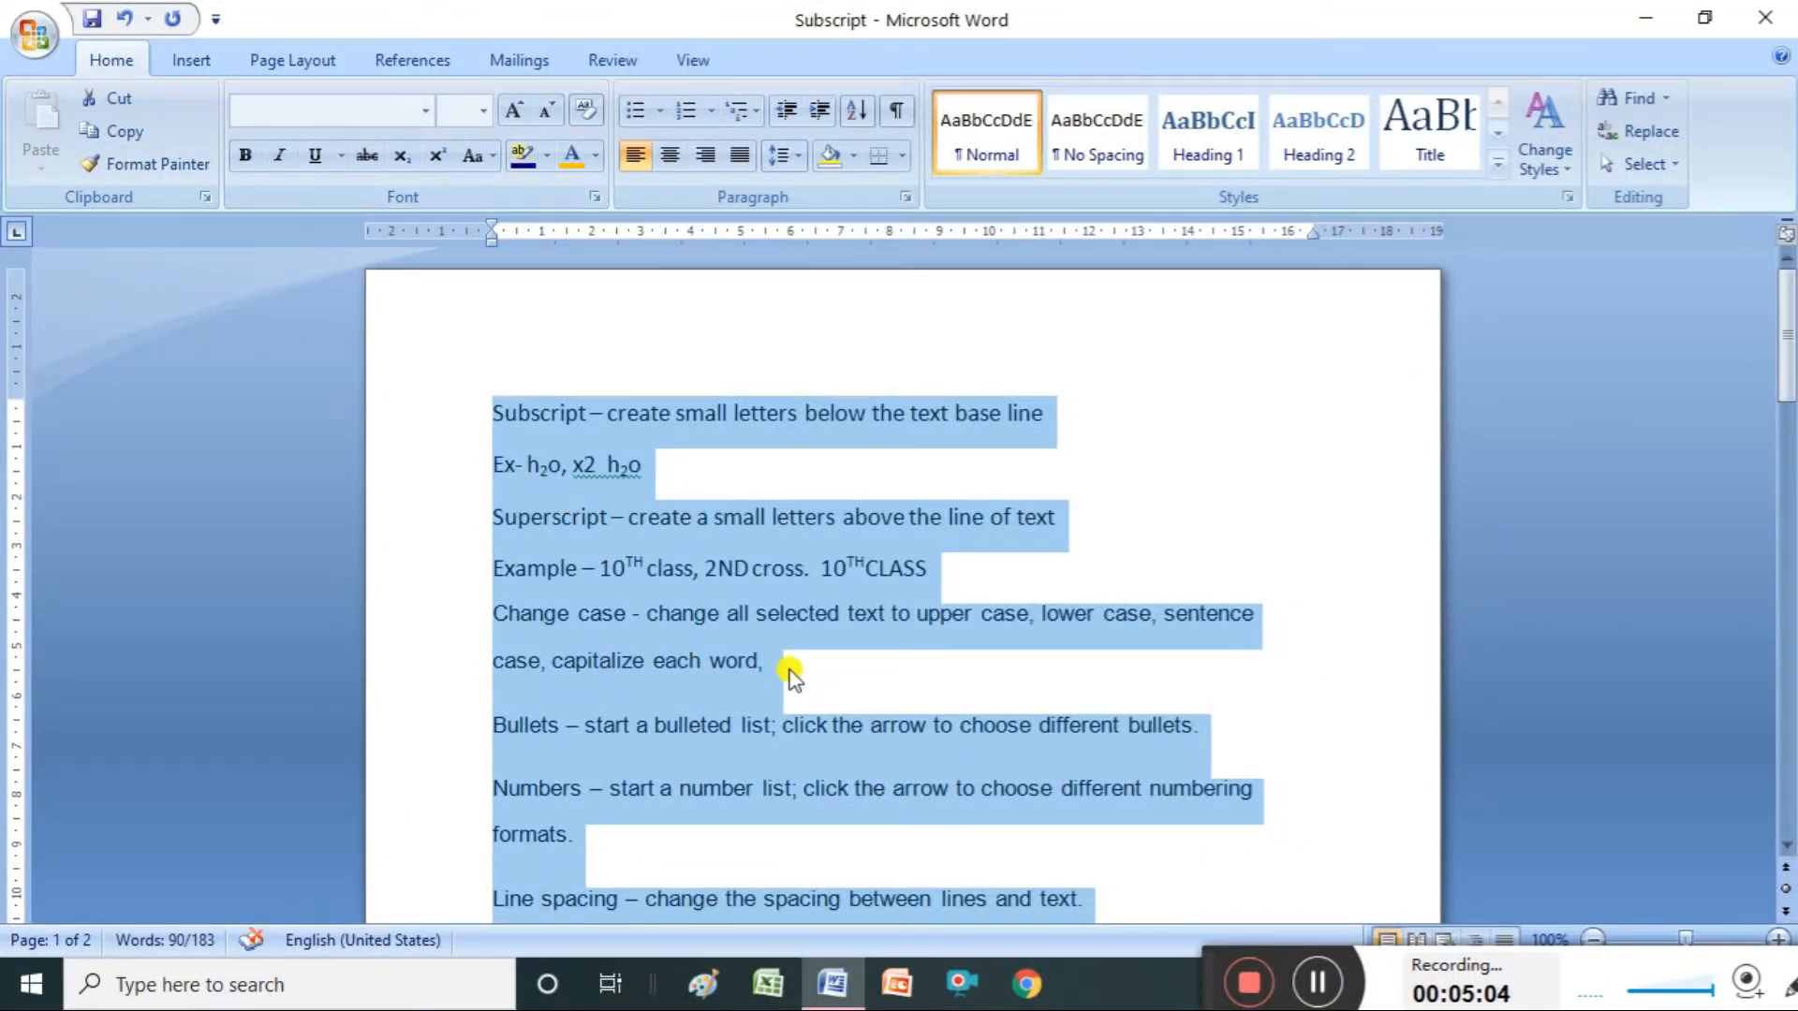
{"action": "key", "text": "Right"}
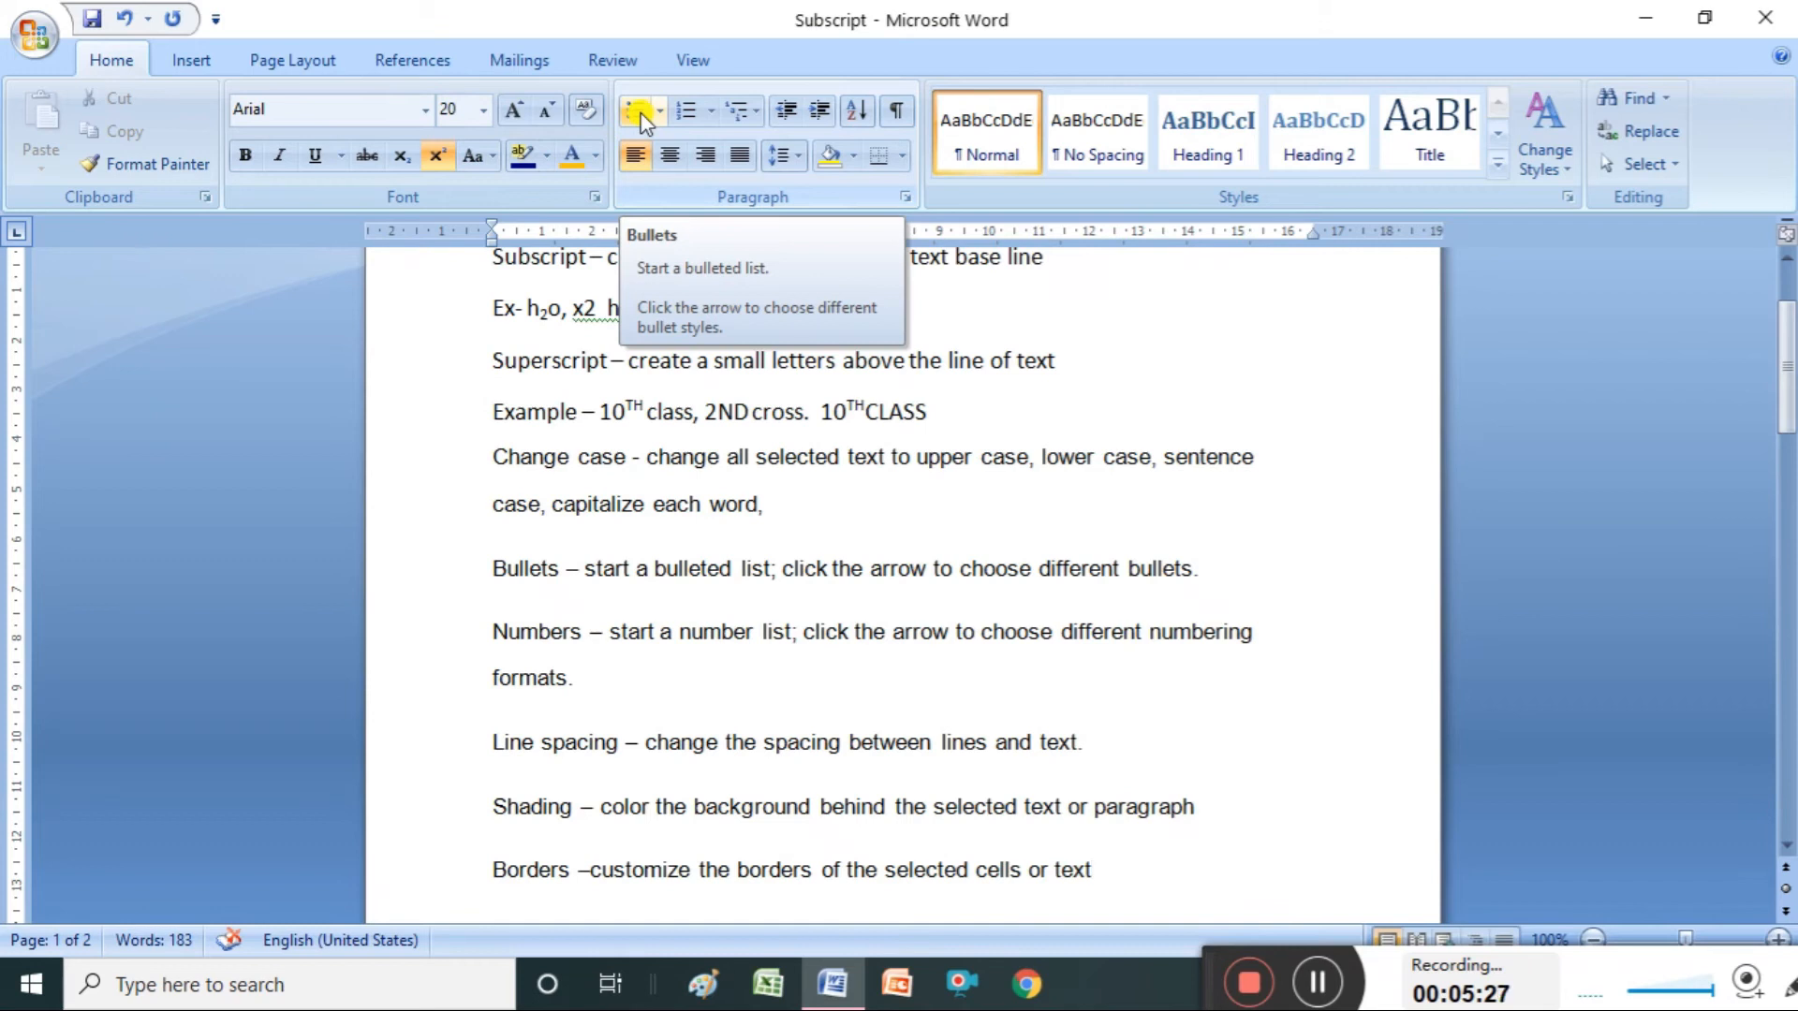
Select the text from the Subscript line through the start of the Borders line and make it a bulleted list
{"action": "key", "text": "Up"}
{"action": "key", "text": "Up"}
{"action": "key", "text": "Up"}
{"action": "key", "text": "Up"}
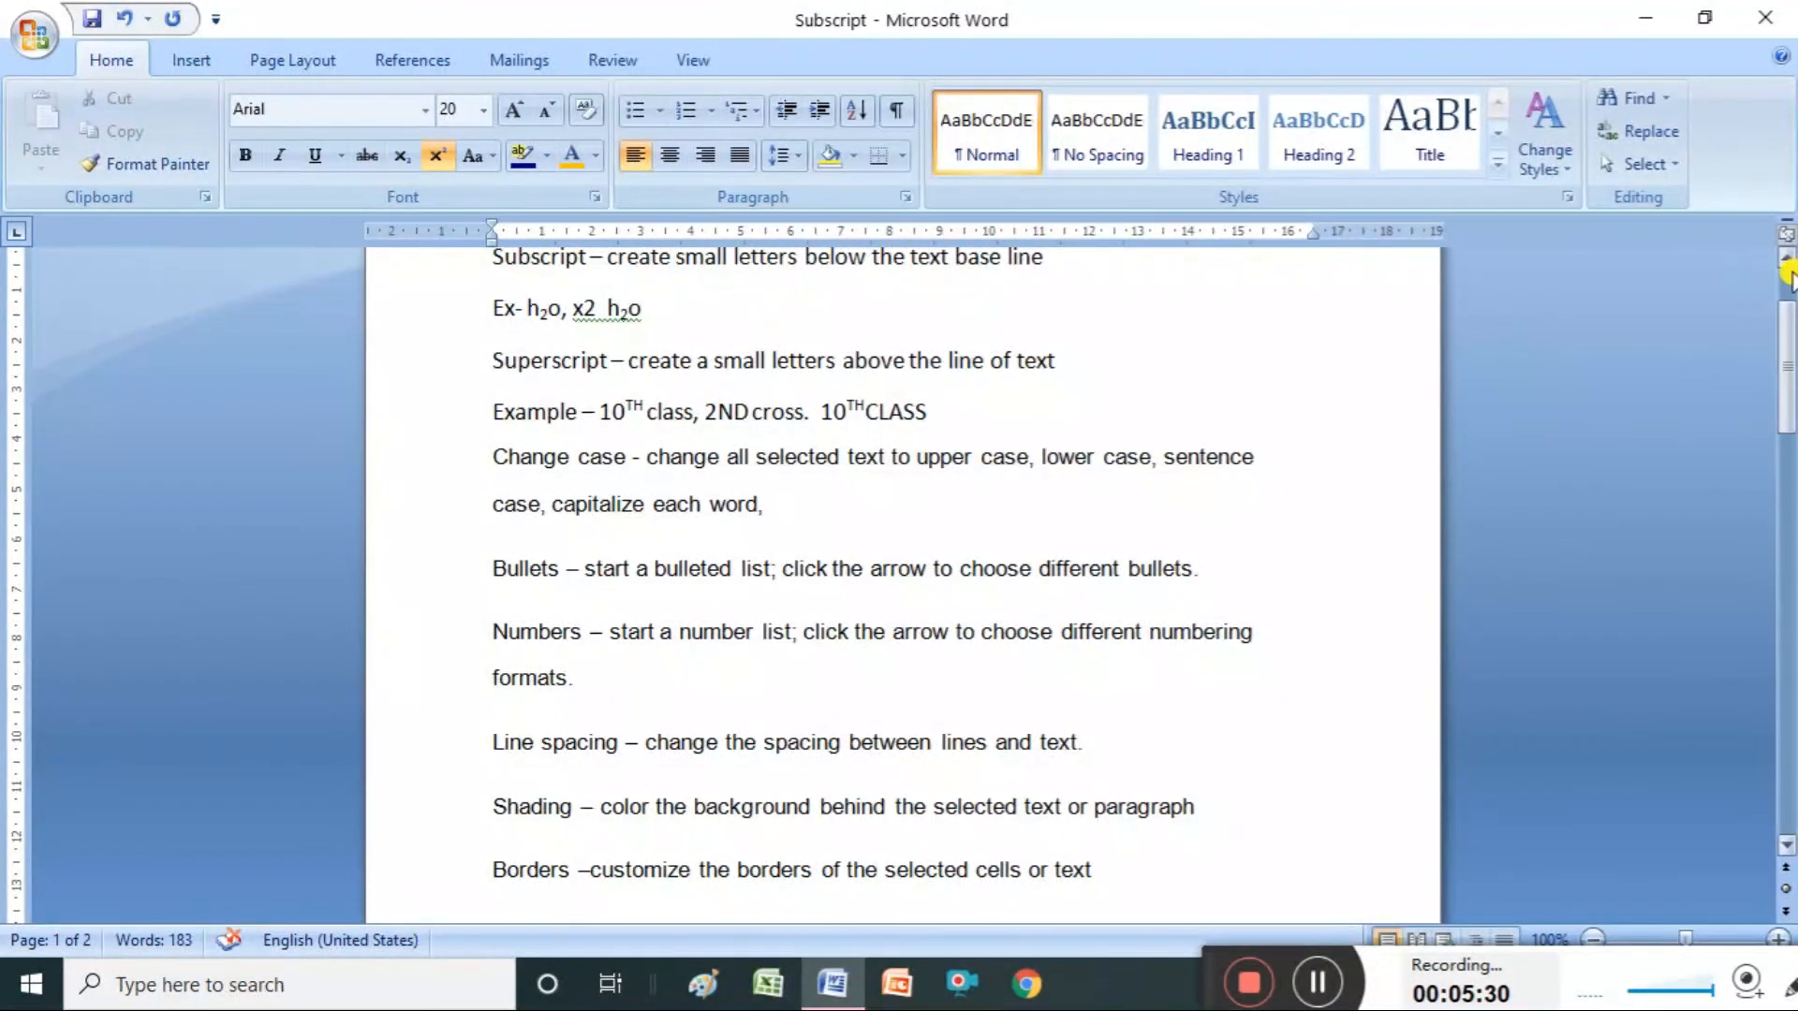
{"action": "scroll", "coordinate": [1788, 270], "scroll_direction": "up", "scroll_amount": 2}
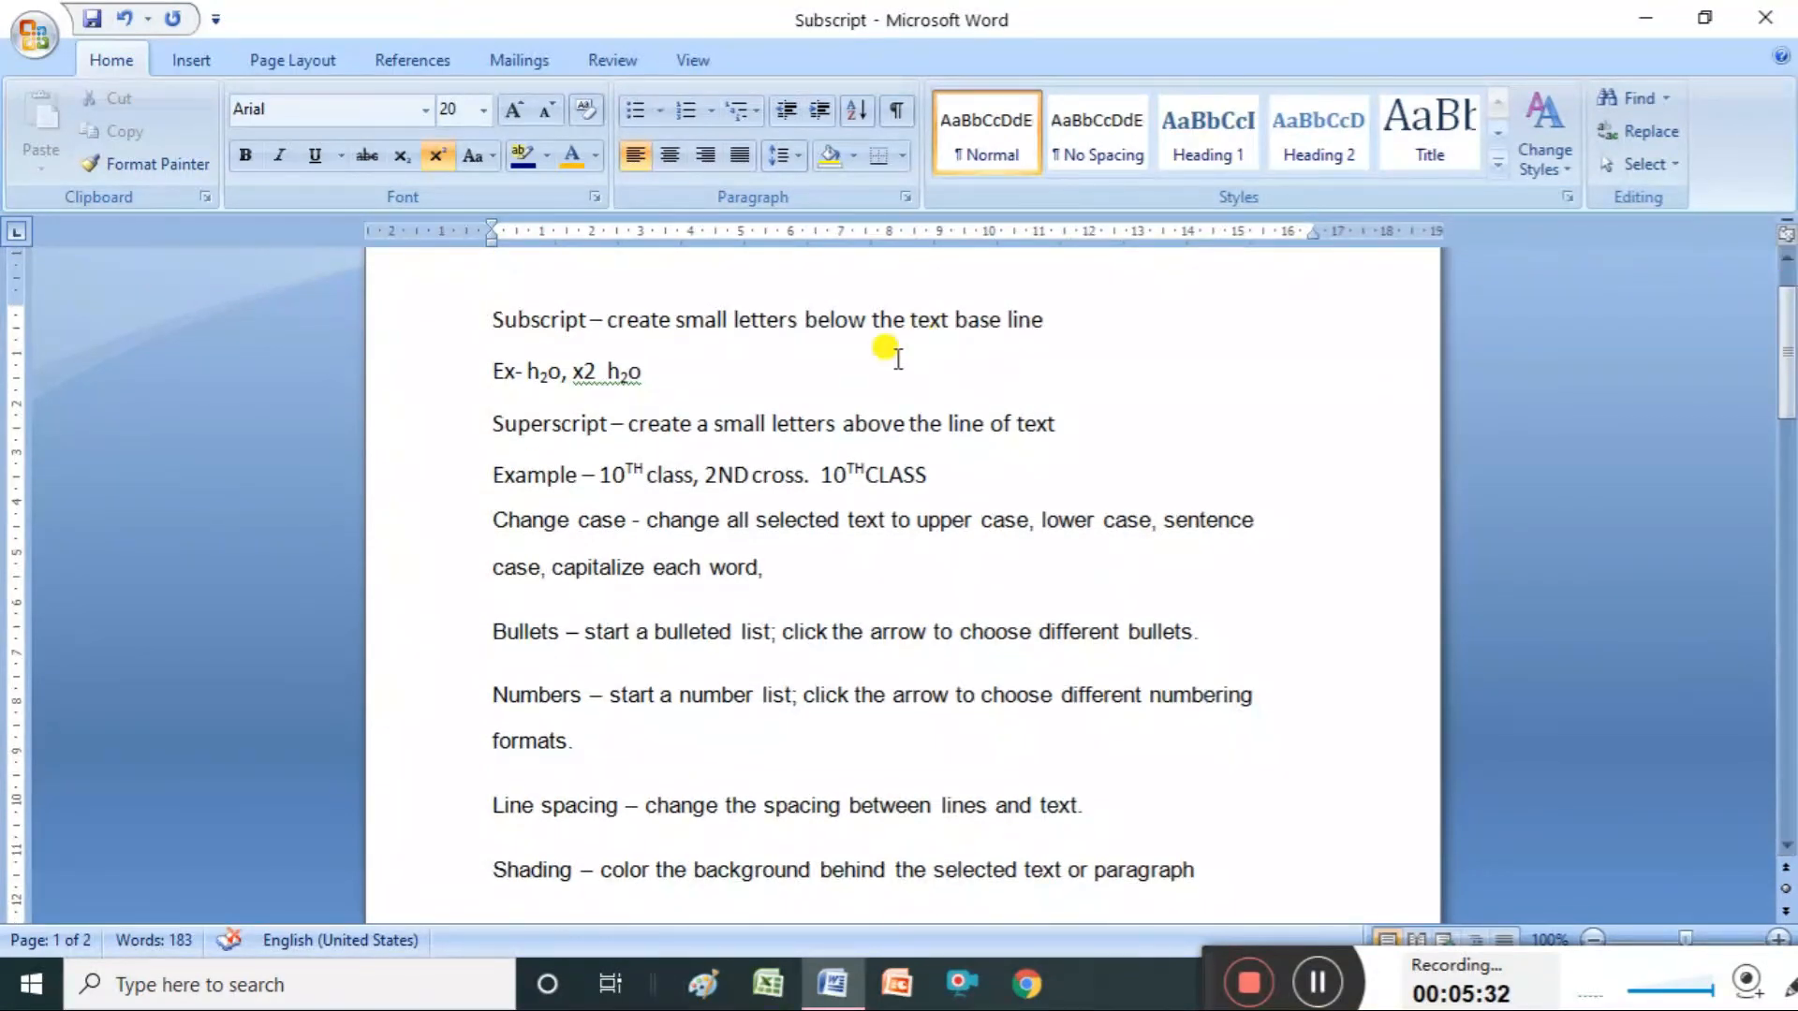
{"action": "left_click", "coordinate": [503, 309]}
{"action": "key", "text": "shift+Down"}
{"action": "key", "text": "shift+Down"}
{"action": "key", "text": "shift+Down"}
{"action": "key", "text": "shift+Down"}
{"action": "key", "text": "shift+Down"}
{"action": "key", "text": "shift+Down"}
{"action": "key", "text": "shift+Down"}
{"action": "key", "text": "shift+Down"}
{"action": "key", "text": "shift+Down"}
{"action": "key", "text": "shift+Down"}
{"action": "key", "text": "shift+Down"}
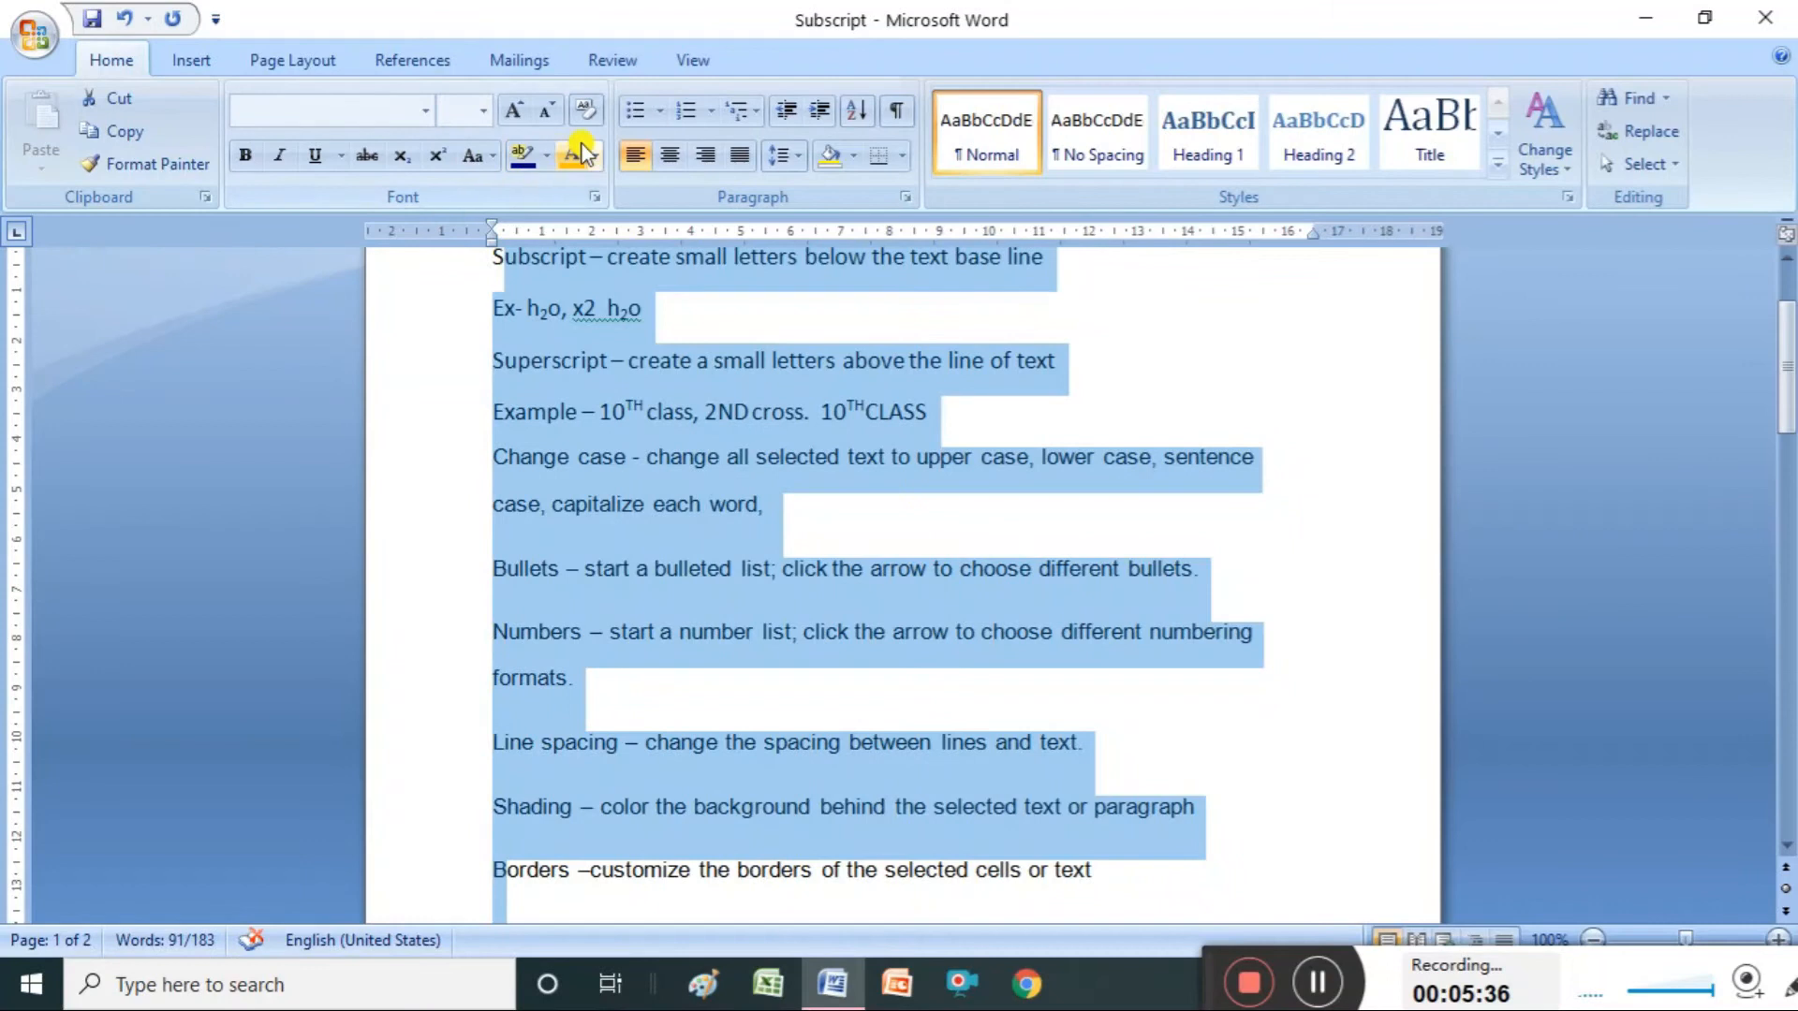
{"action": "left_click", "coordinate": [644, 111]}
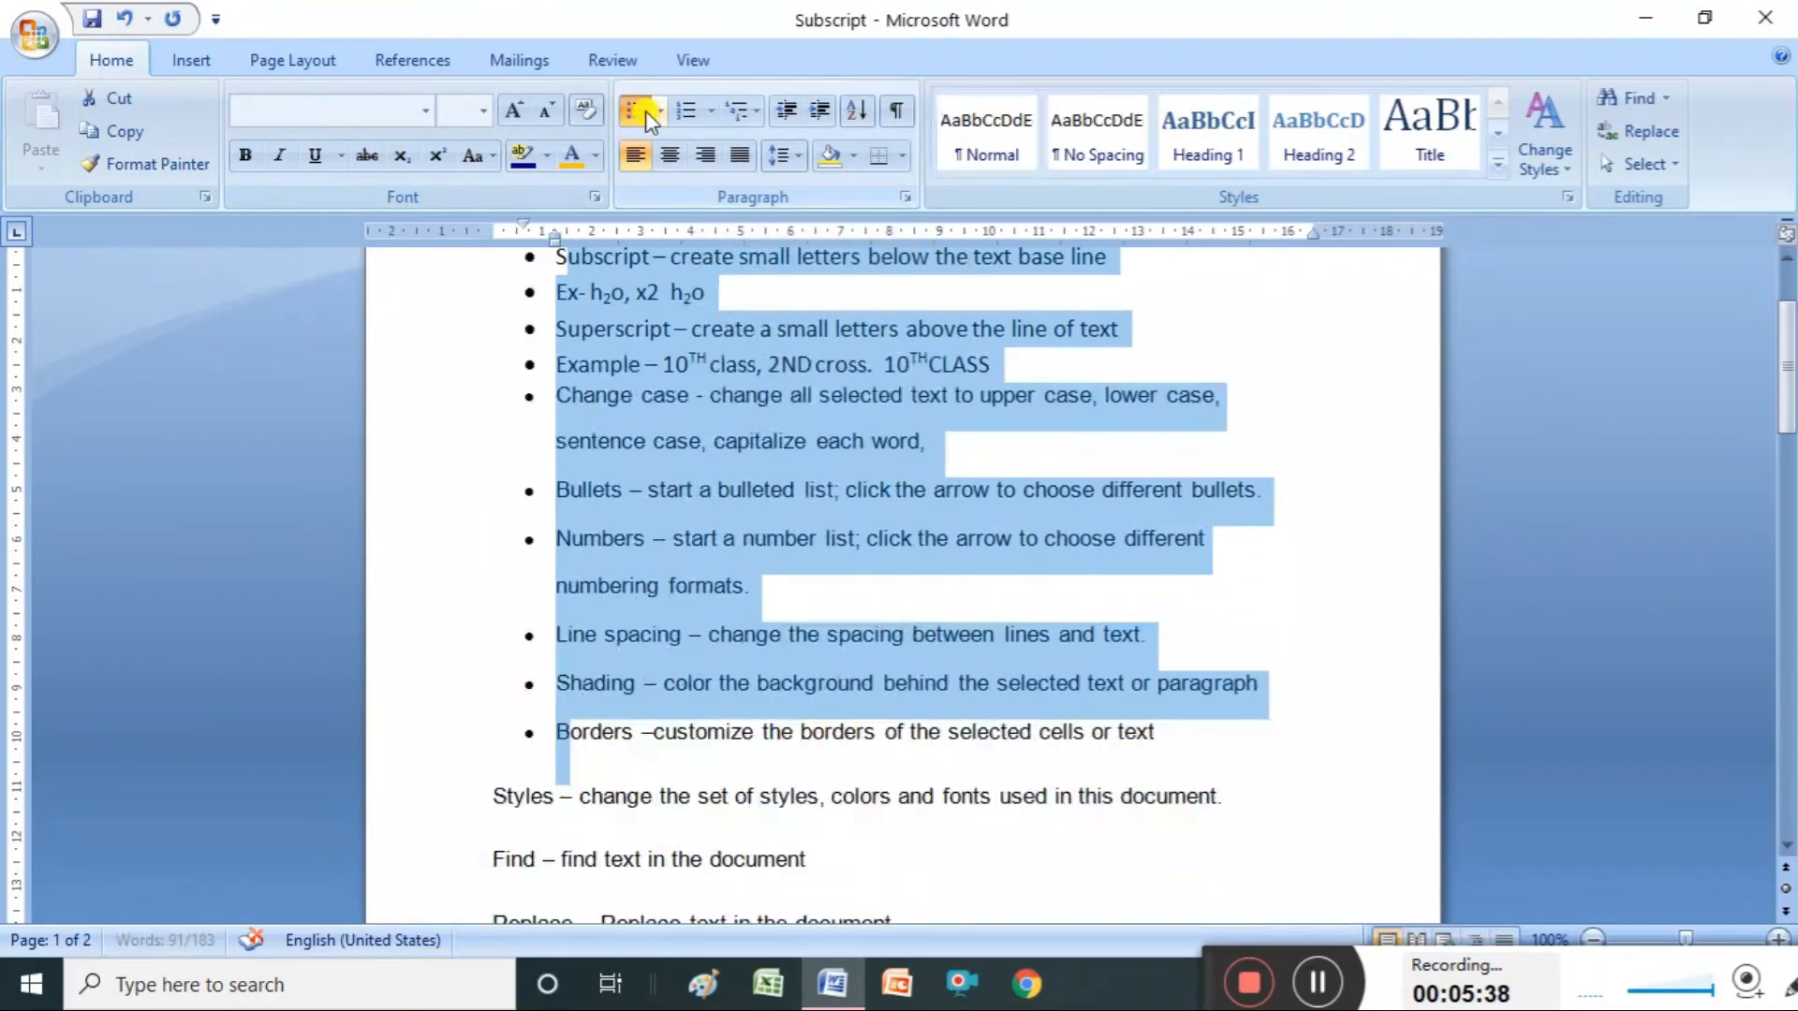
Select the lines from Subscript through Find and apply bullets to all of them, toggling the bullets off and back on
{"action": "left_click", "coordinate": [599, 320]}
{"action": "left_click", "coordinate": [567, 264]}
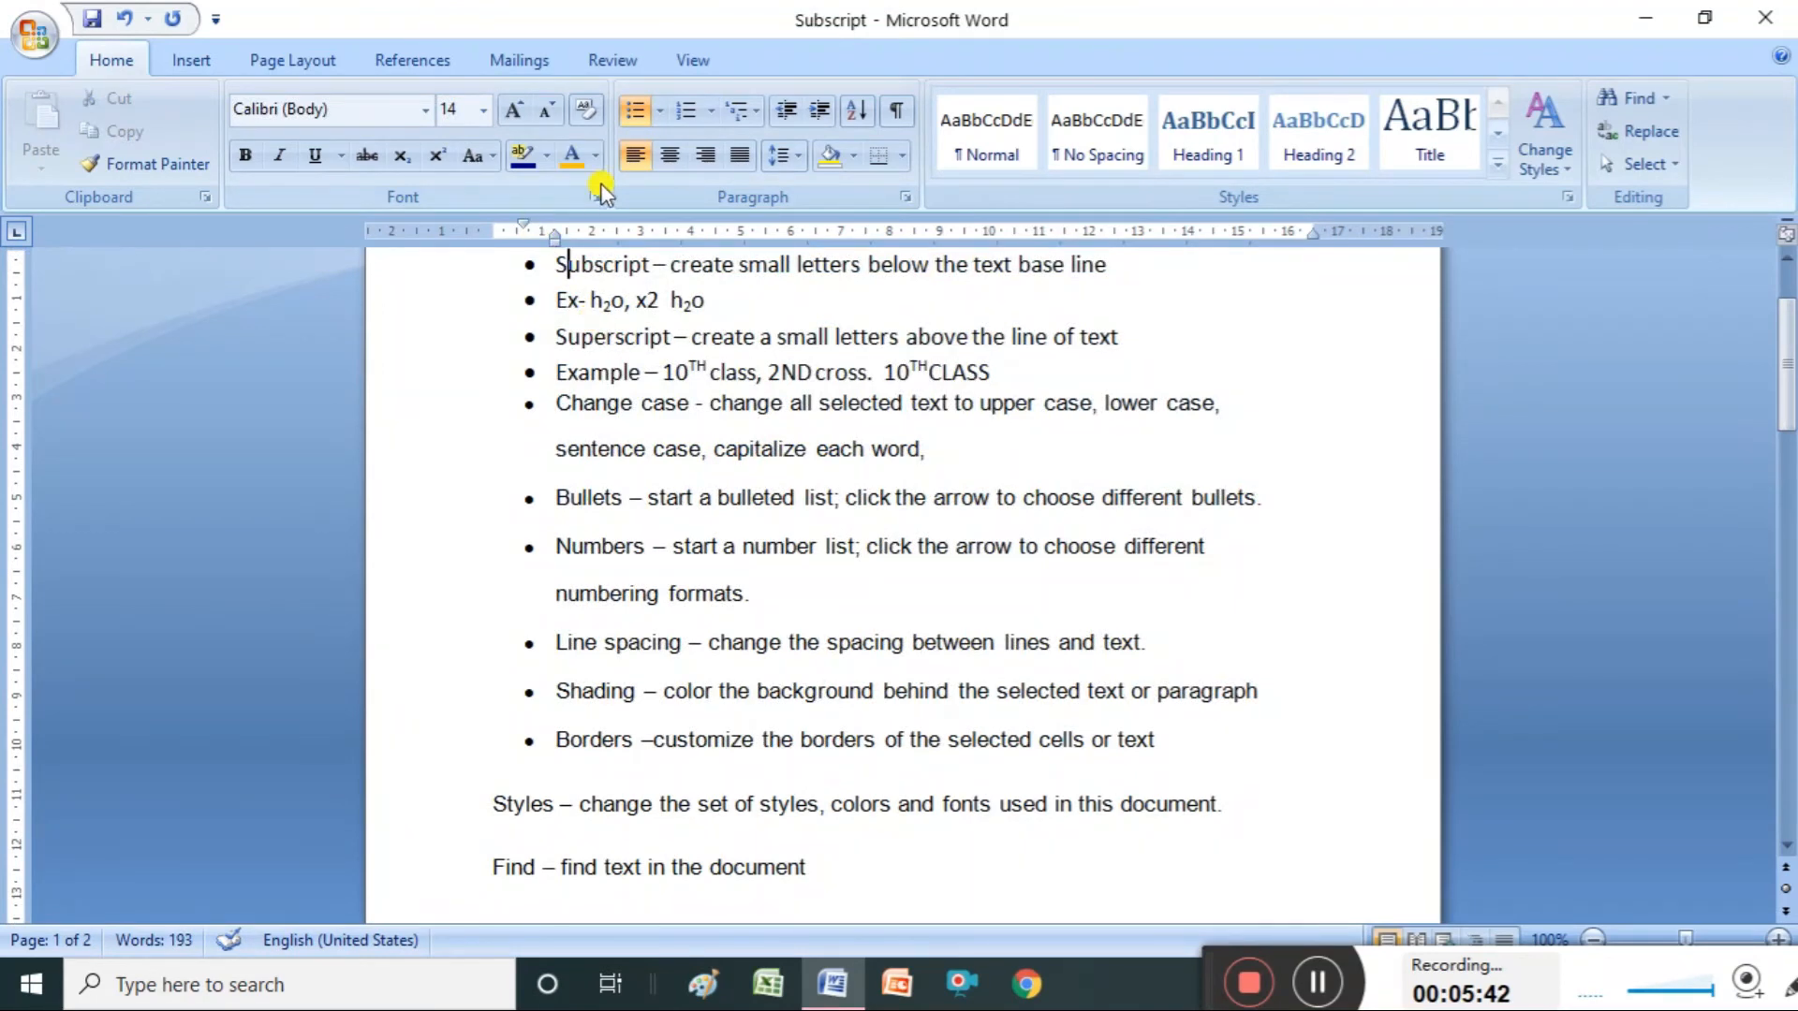
{"action": "left_click", "coordinate": [526, 264]}
{"action": "key", "text": "shift+Down"}
{"action": "key", "text": "shift+Down"}
{"action": "key", "text": "shift+Down"}
{"action": "key", "text": "shift+Down"}
{"action": "key", "text": "shift+Down"}
{"action": "key", "text": "shift+Down"}
{"action": "key", "text": "shift+Down"}
{"action": "key", "text": "shift+Down"}
{"action": "key", "text": "shift+Down"}
{"action": "key", "text": "shift+Down"}
{"action": "key", "text": "shift+Down"}
{"action": "key", "text": "shift+Down"}
{"action": "key", "text": "shift+Down"}
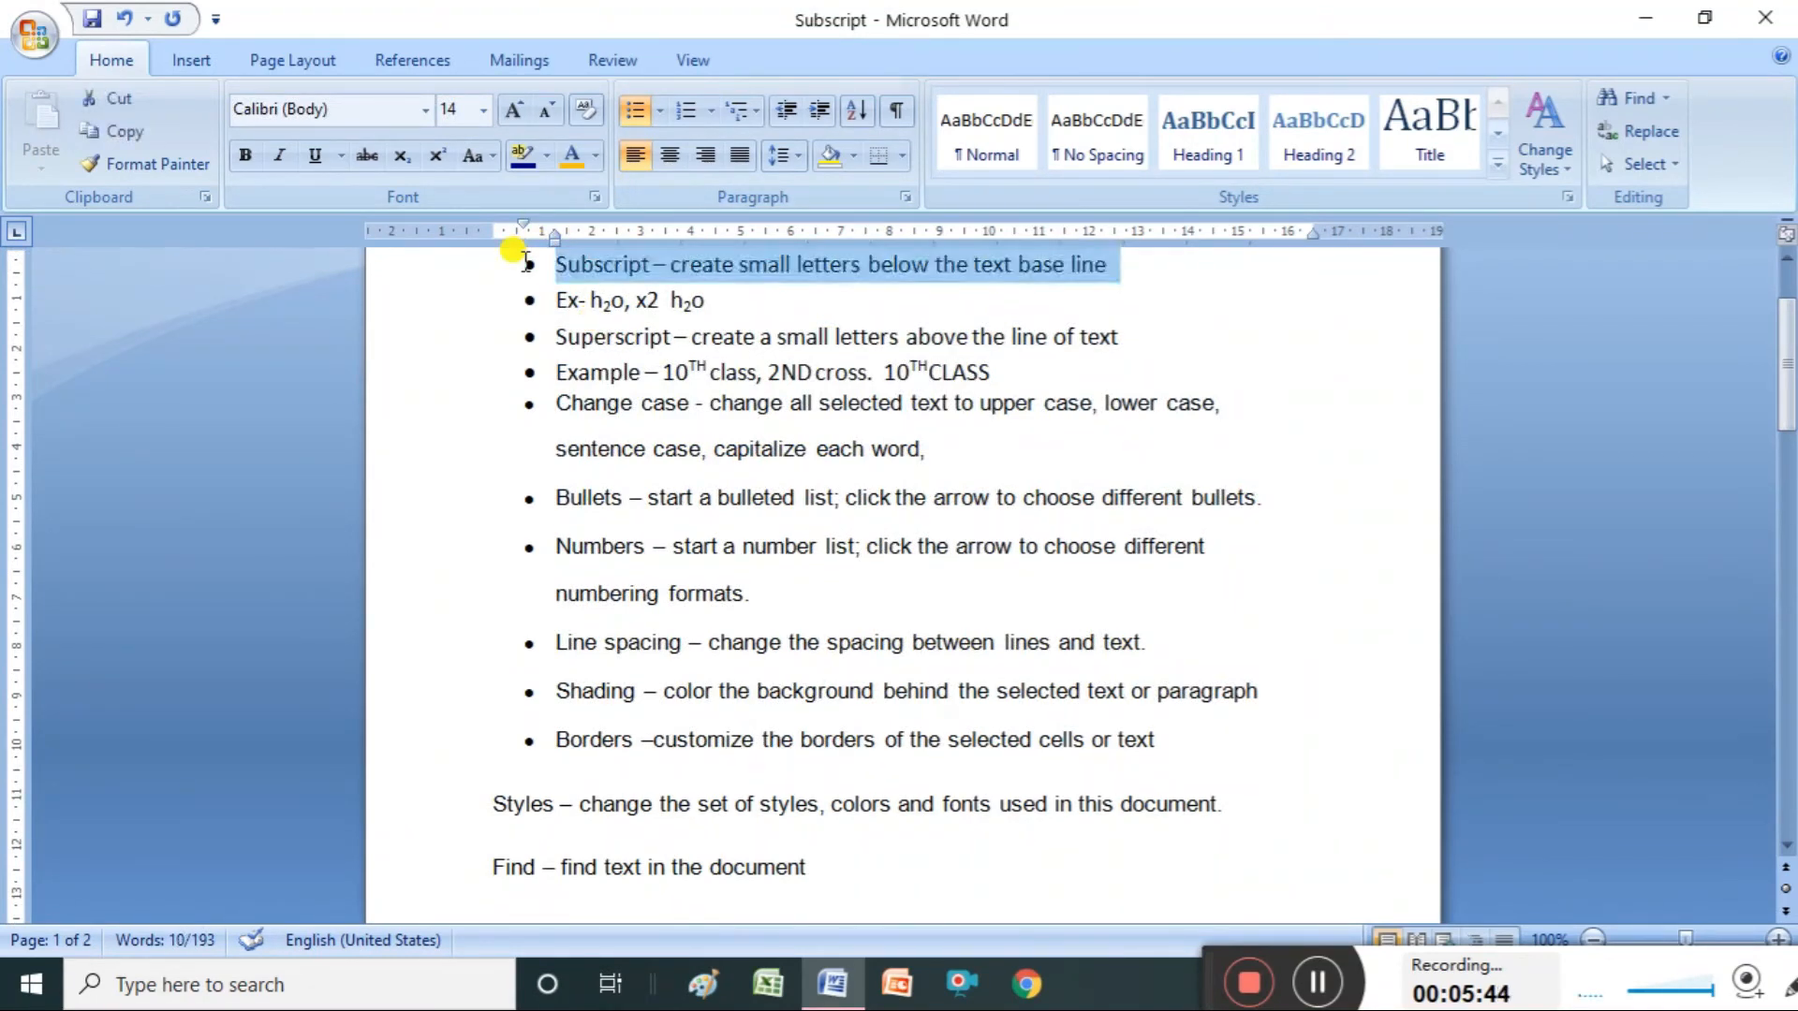
{"action": "left_click", "coordinate": [637, 114]}
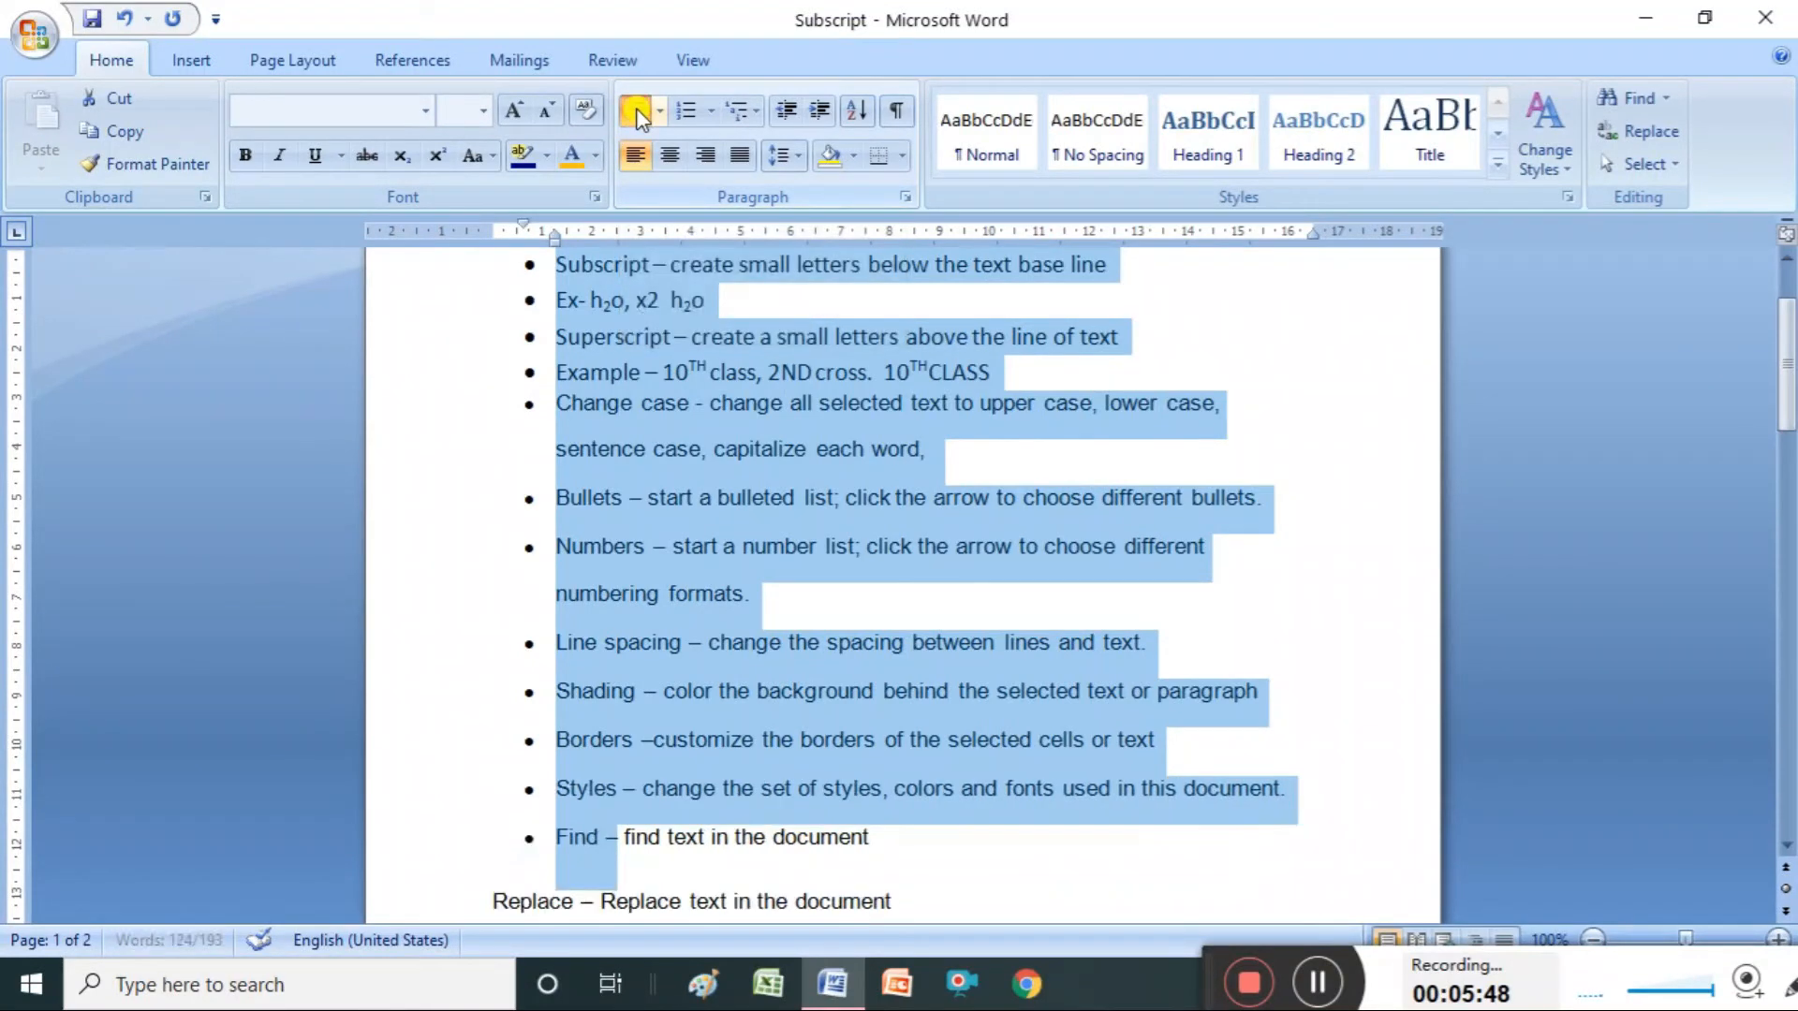
{"action": "left_click", "coordinate": [637, 114]}
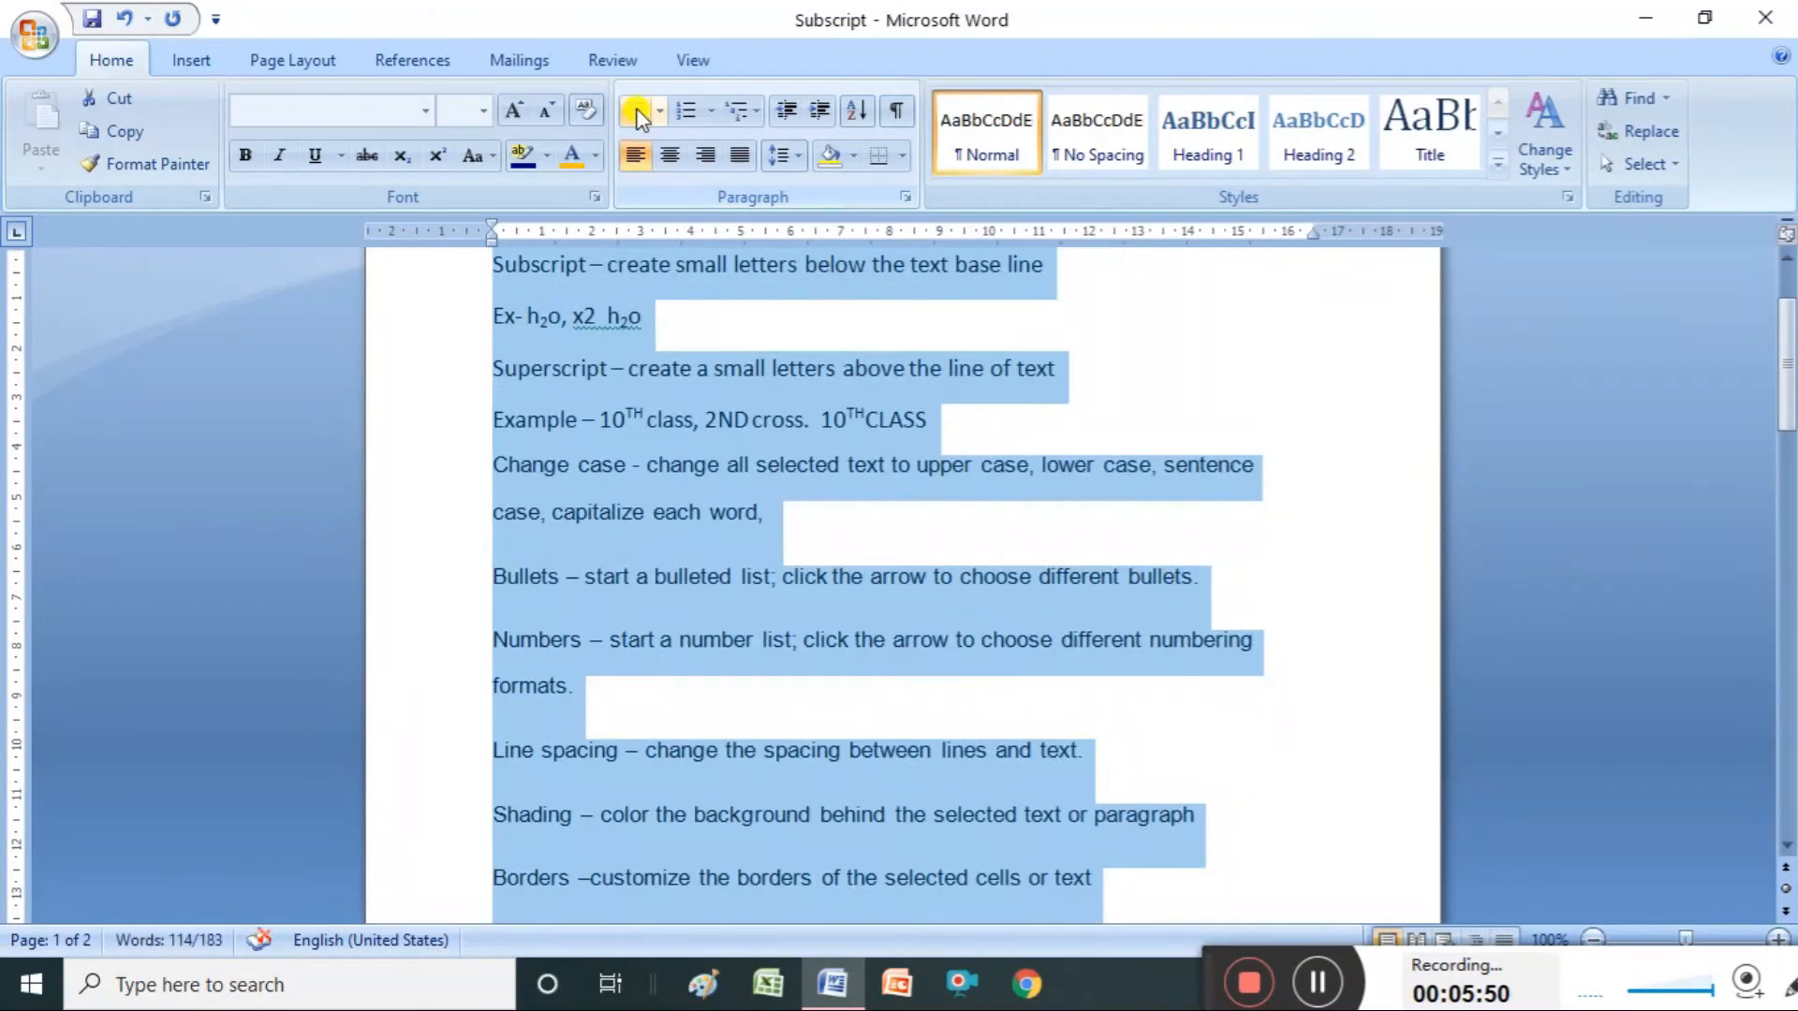
{"action": "left_click", "coordinate": [637, 115]}
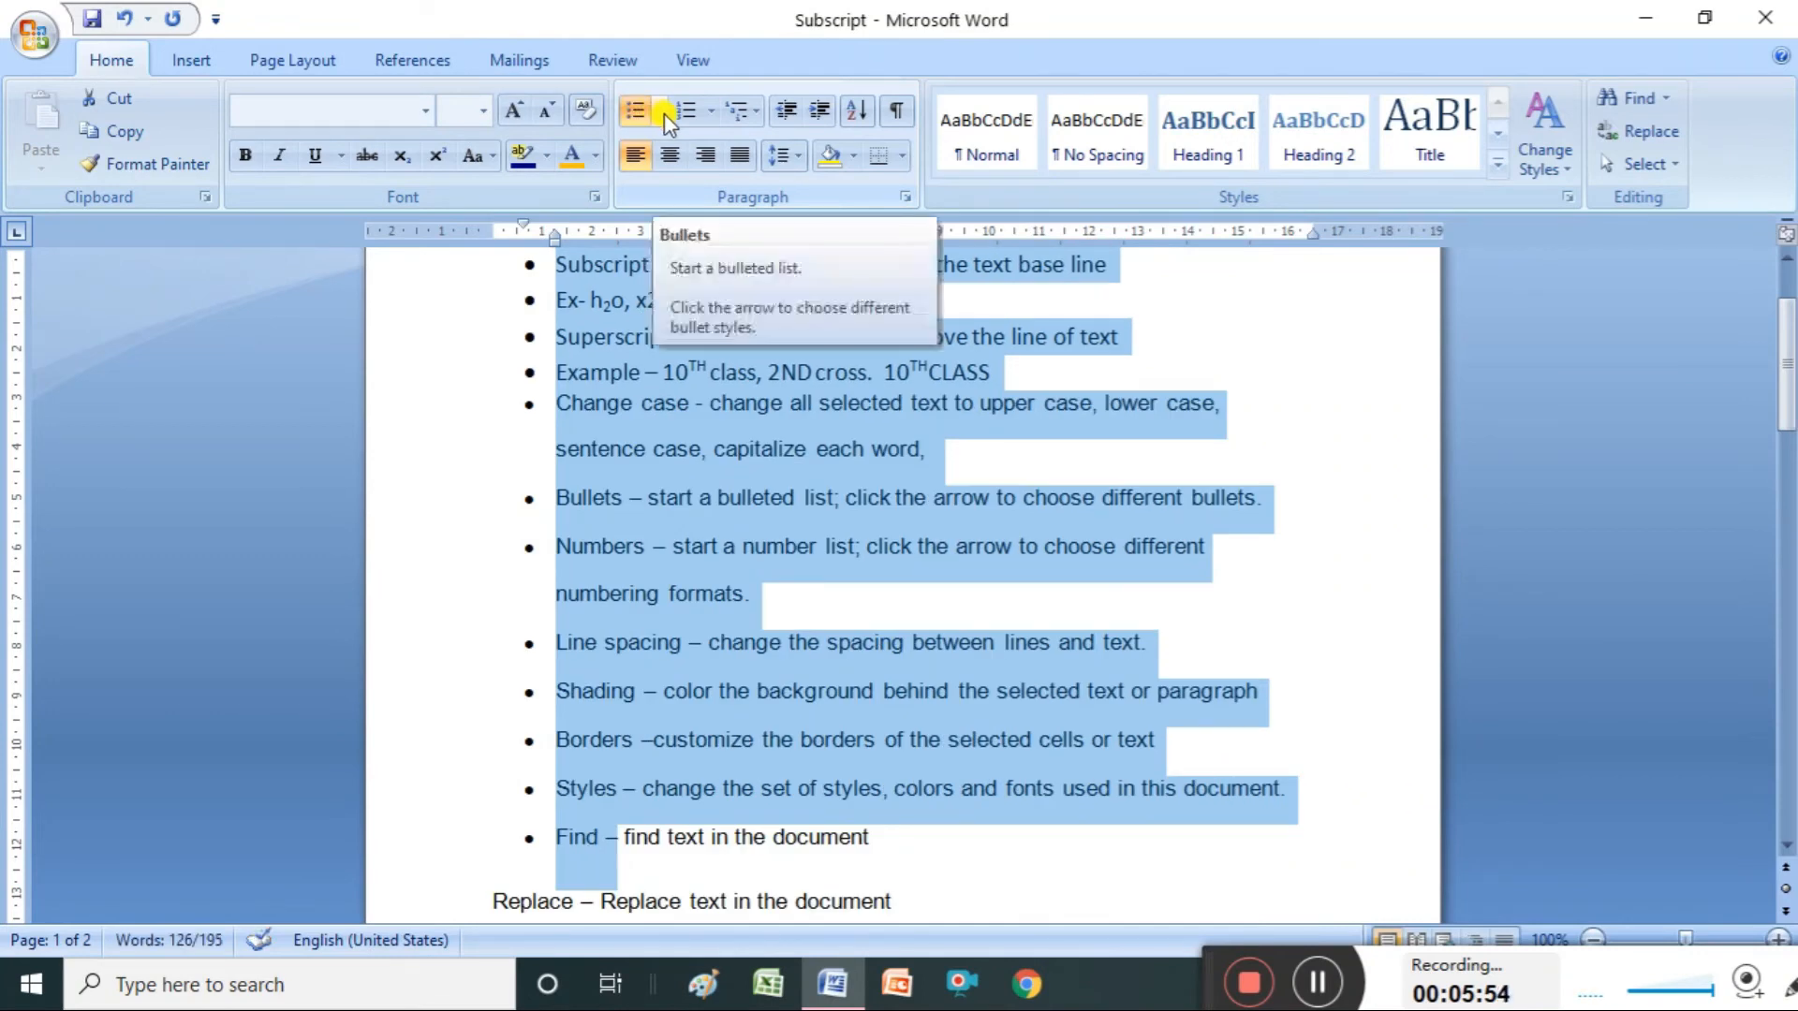
Change the bullet style of the selected Subscript to Find lines to check marks
{"action": "left_click", "coordinate": [665, 114]}
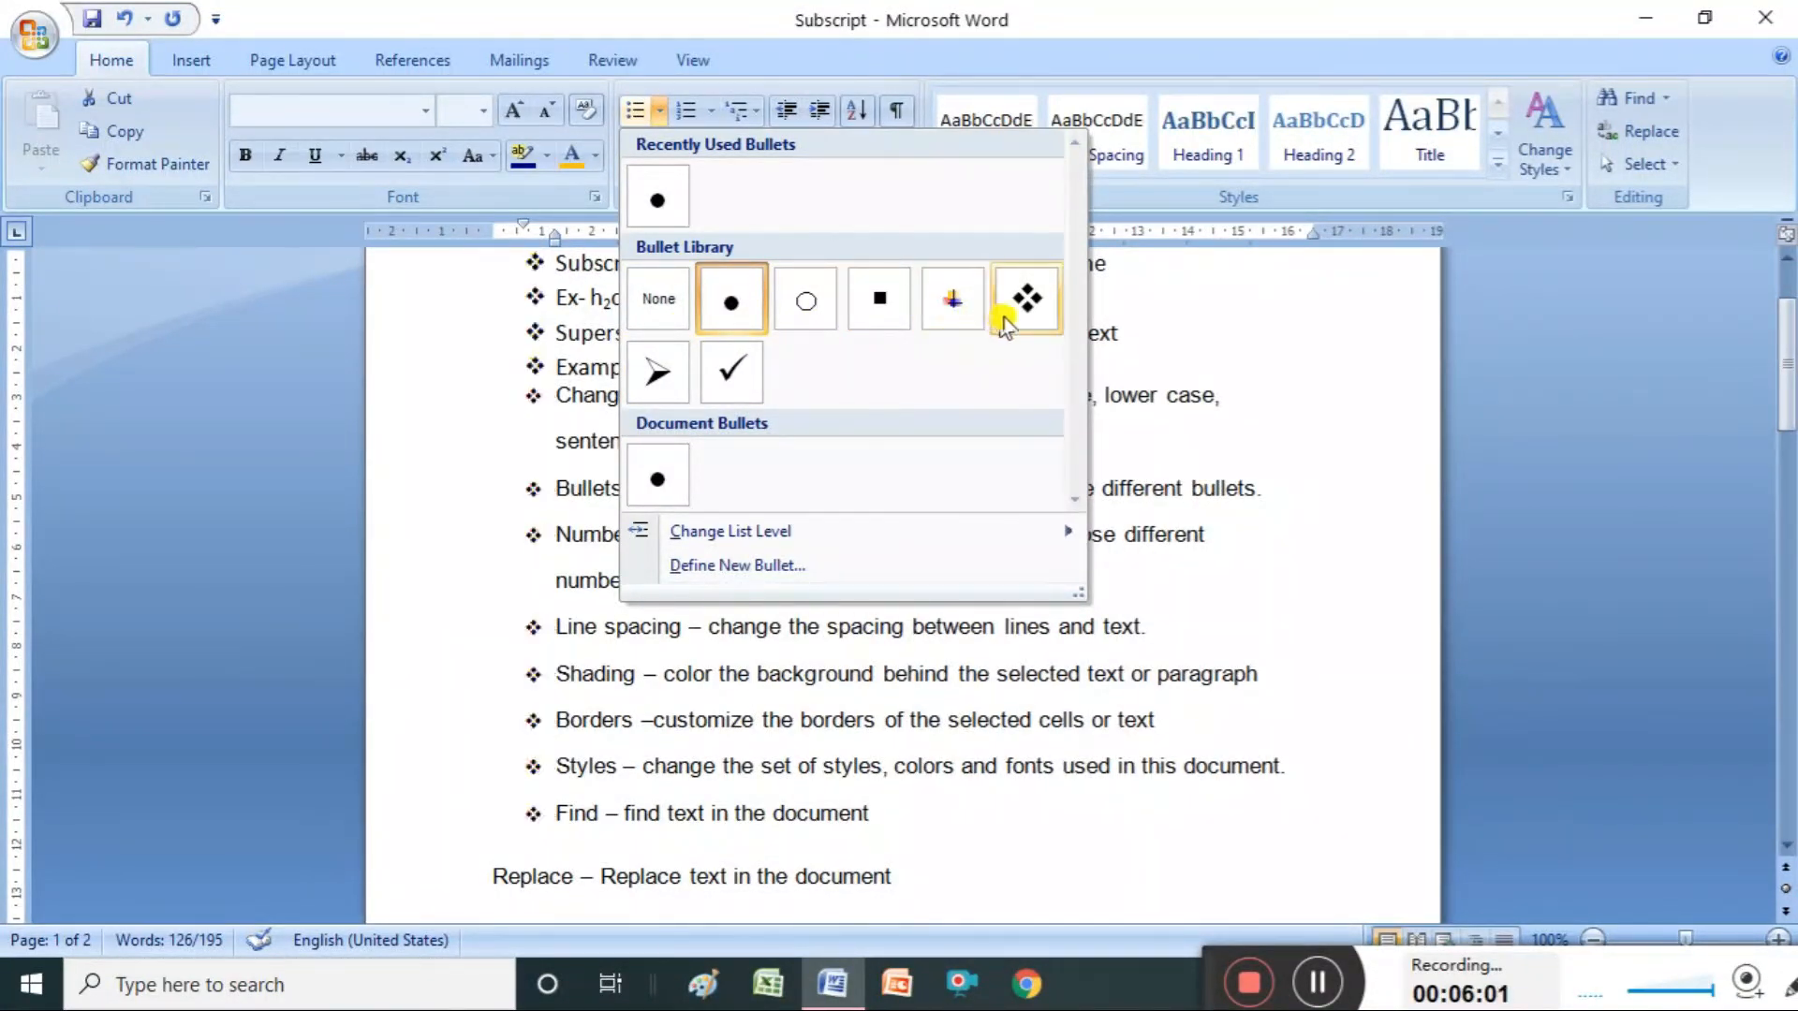
{"action": "left_click", "coordinate": [728, 362]}
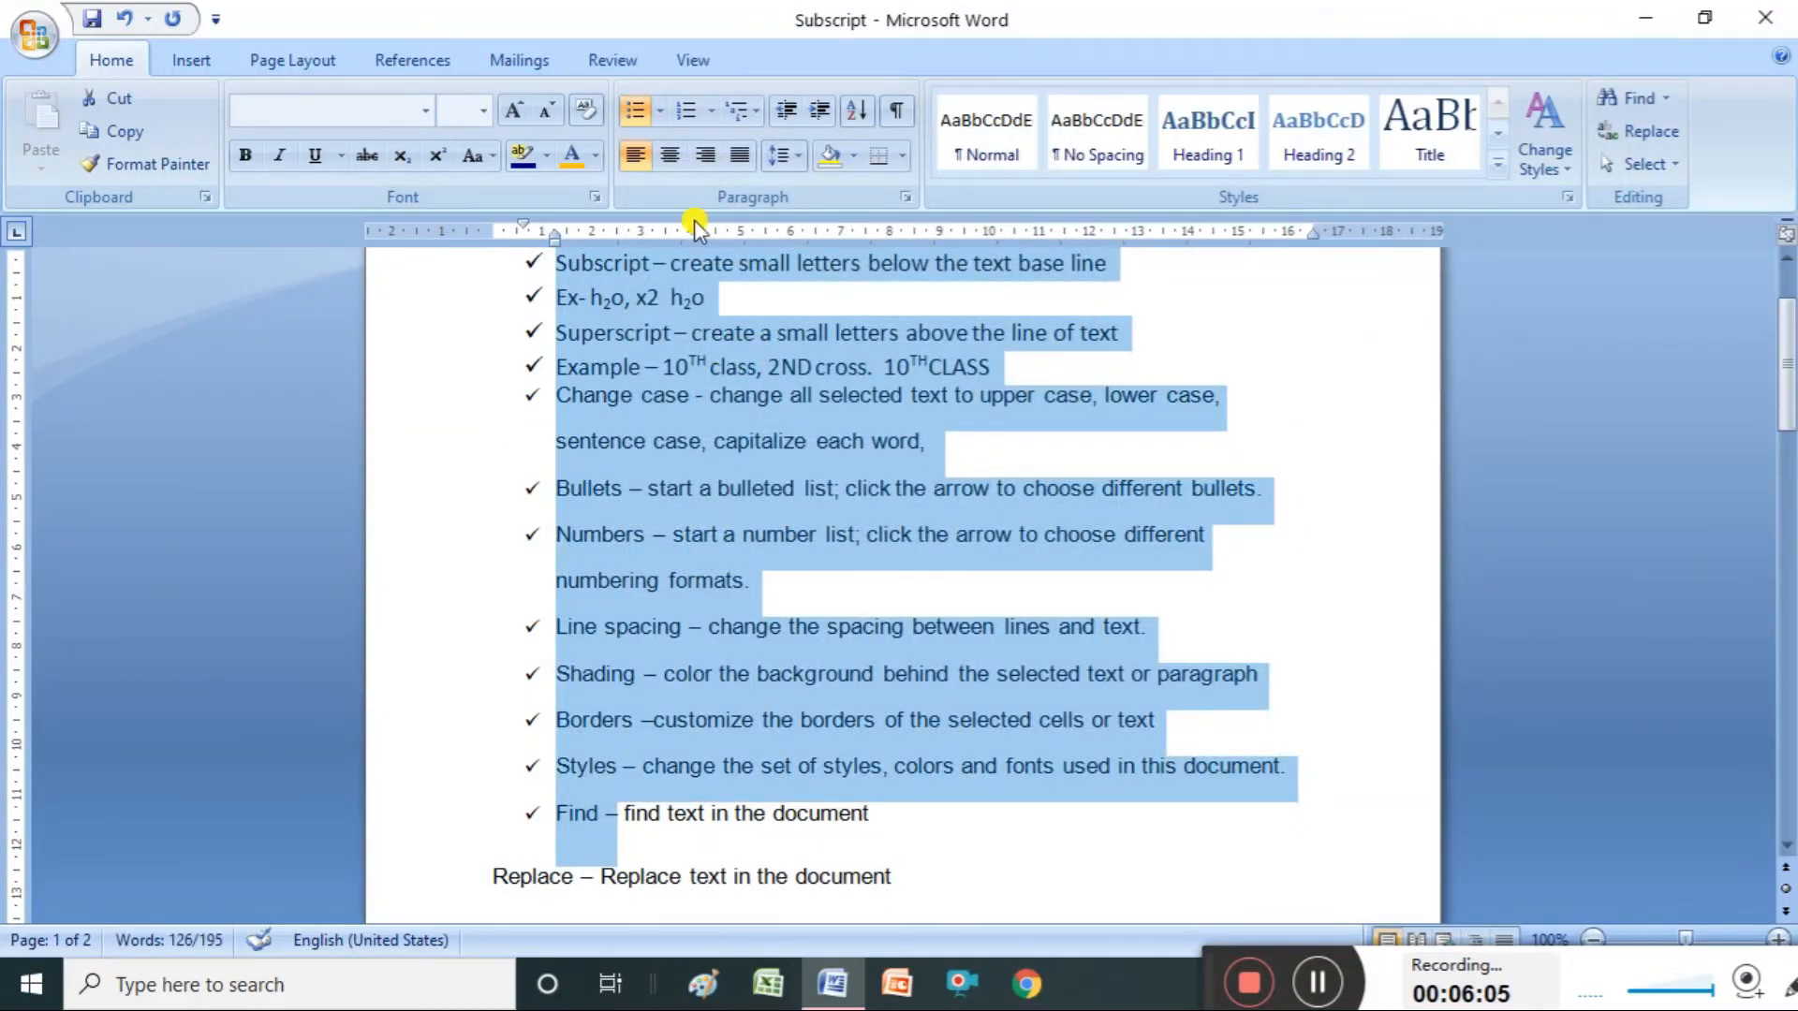
{"action": "left_click", "coordinate": [659, 109]}
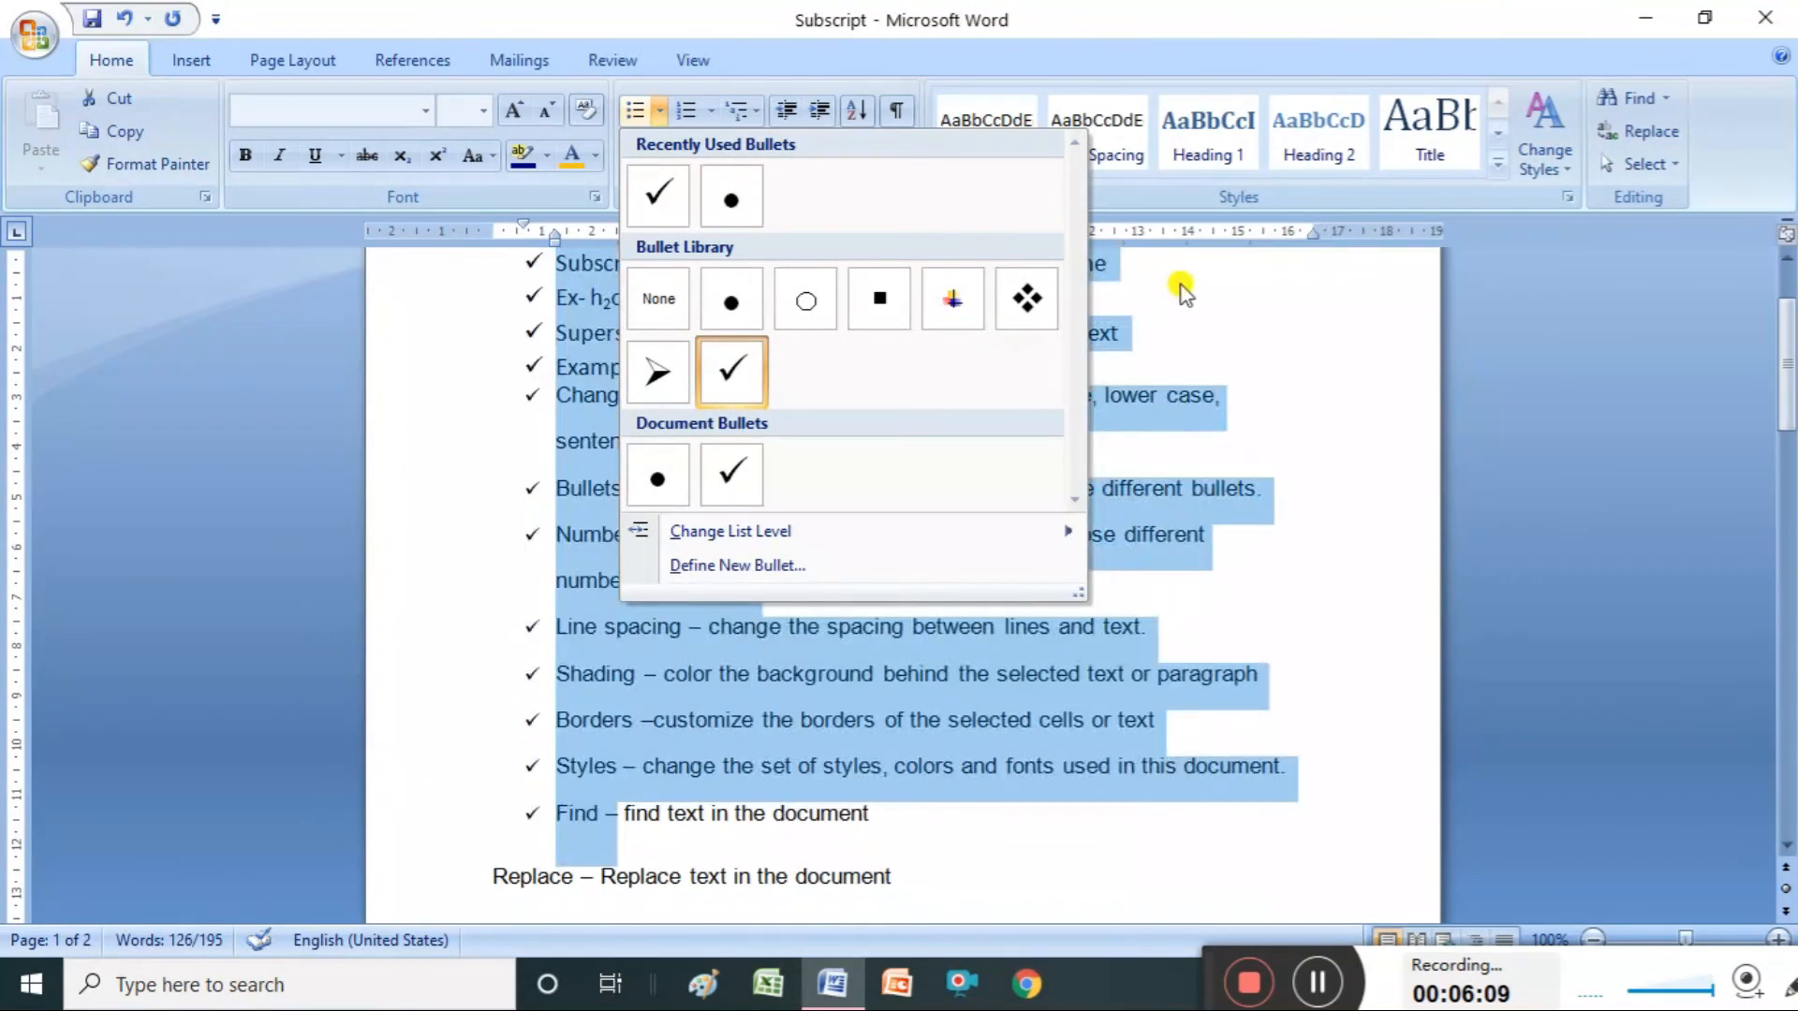
{"action": "left_click", "coordinate": [1180, 288]}
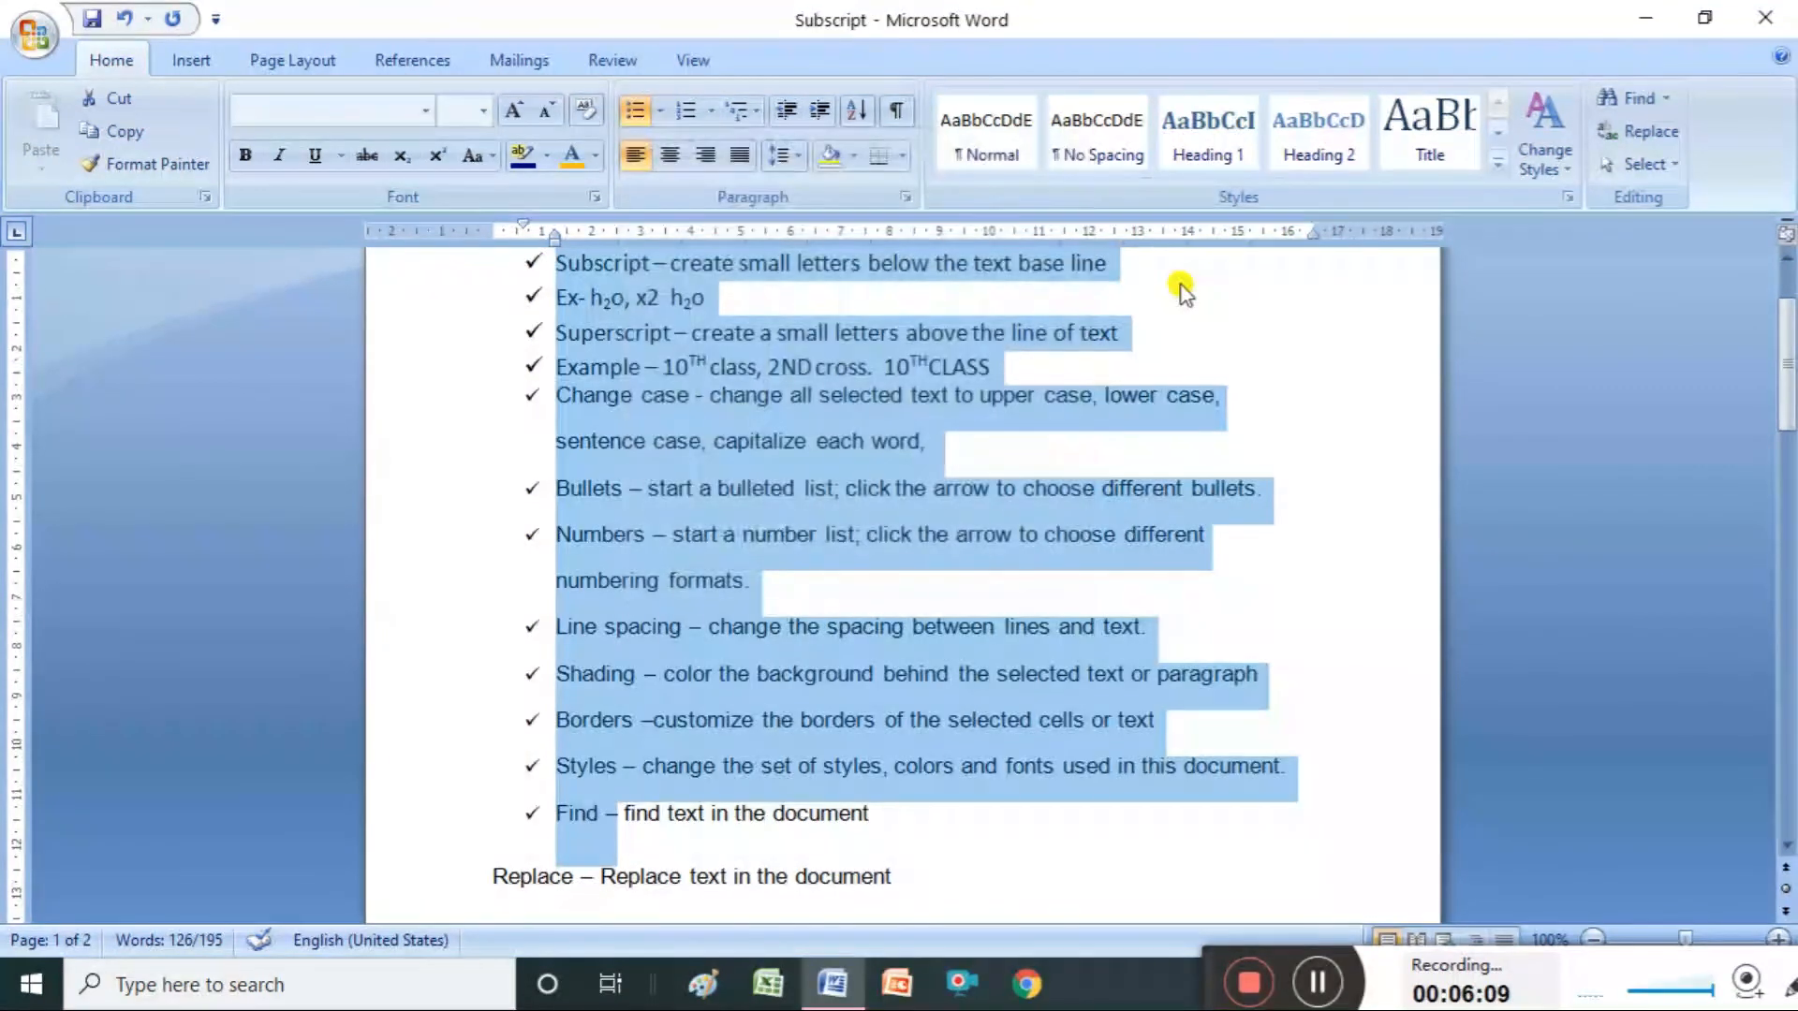
Number the selected lines with the lowercase Roman format (i., ii., iii.), toggling the numbering off and back on
{"action": "left_click", "coordinate": [710, 112]}
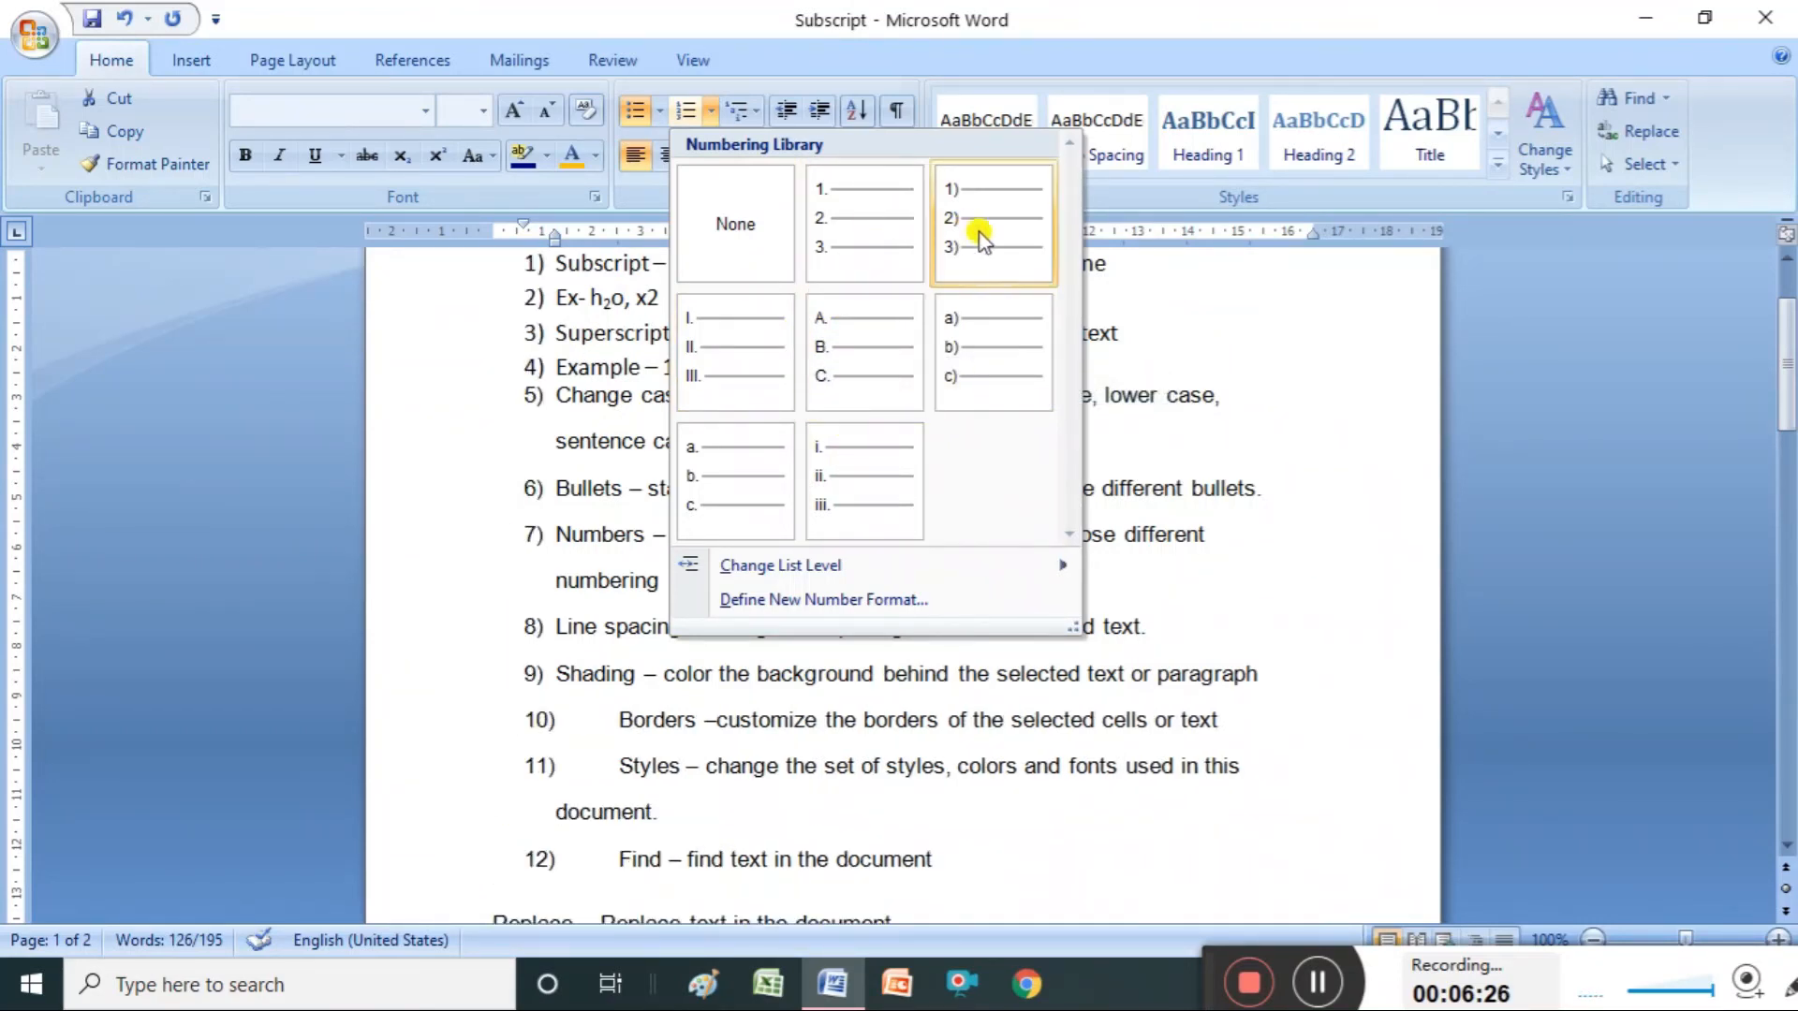
{"action": "left_click", "coordinate": [847, 464]}
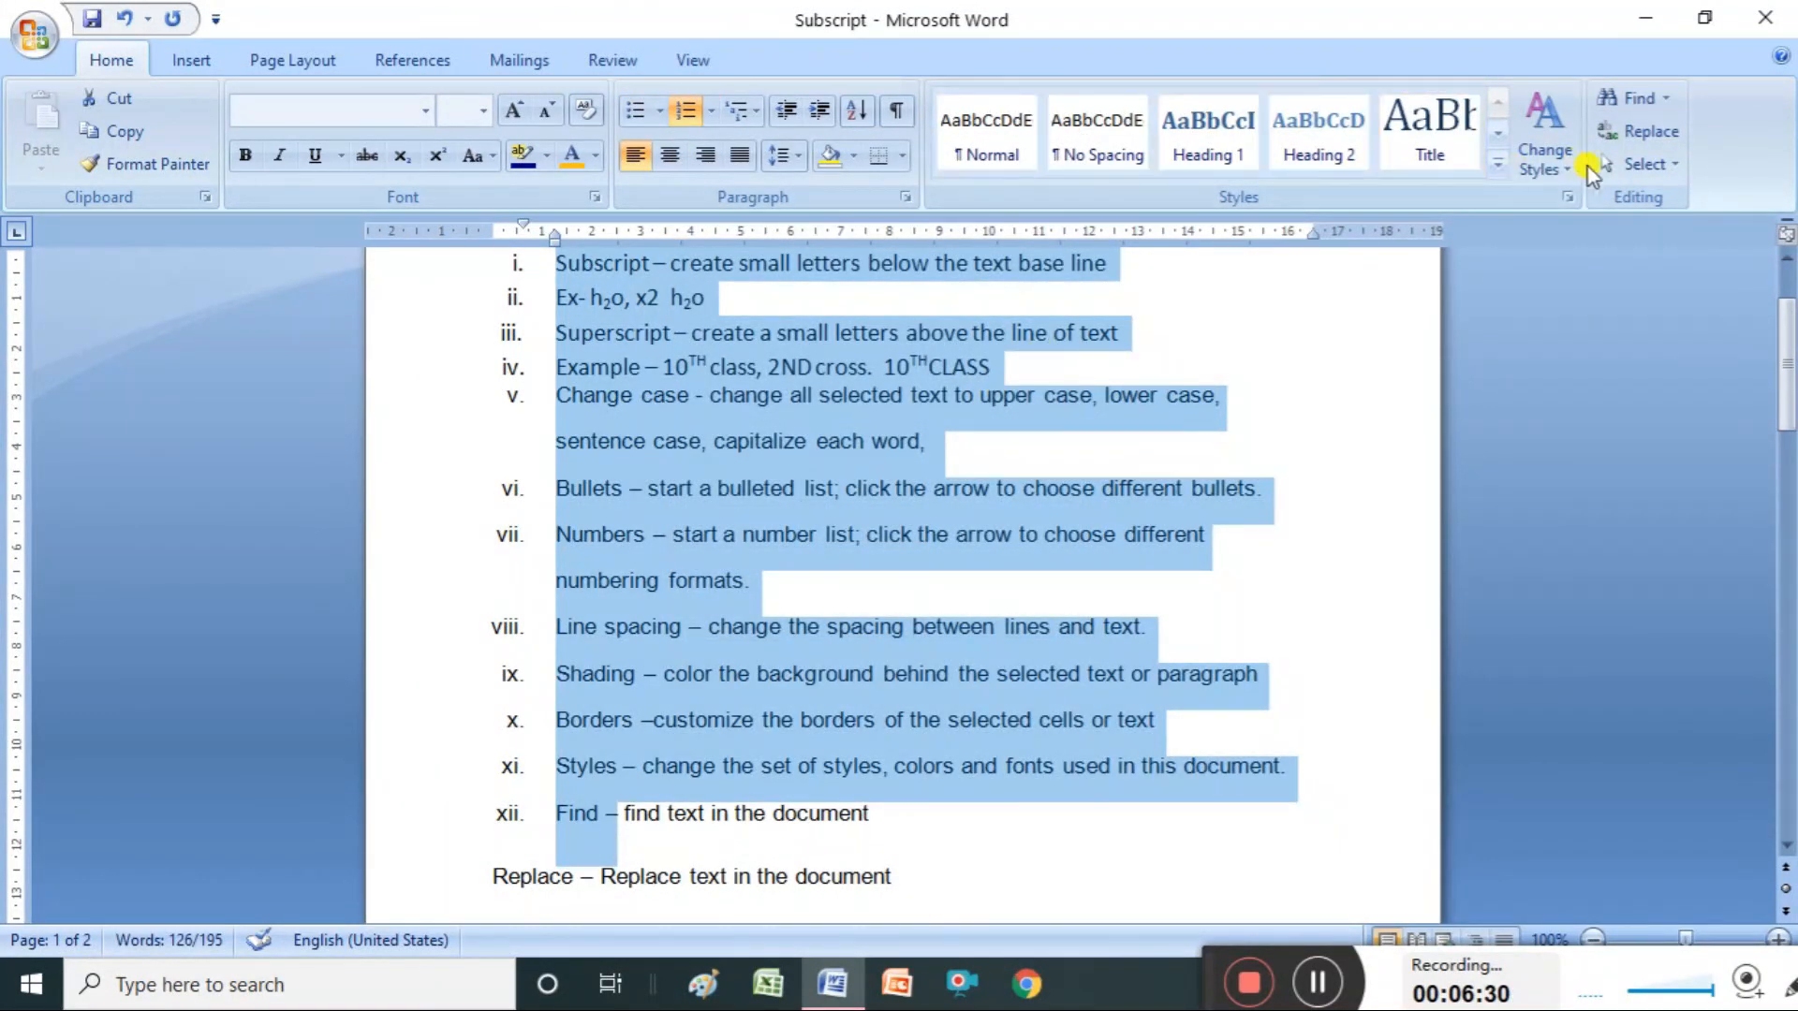
{"action": "left_click_drag", "start_coordinate": [1784, 309], "coordinate": [1783, 269]}
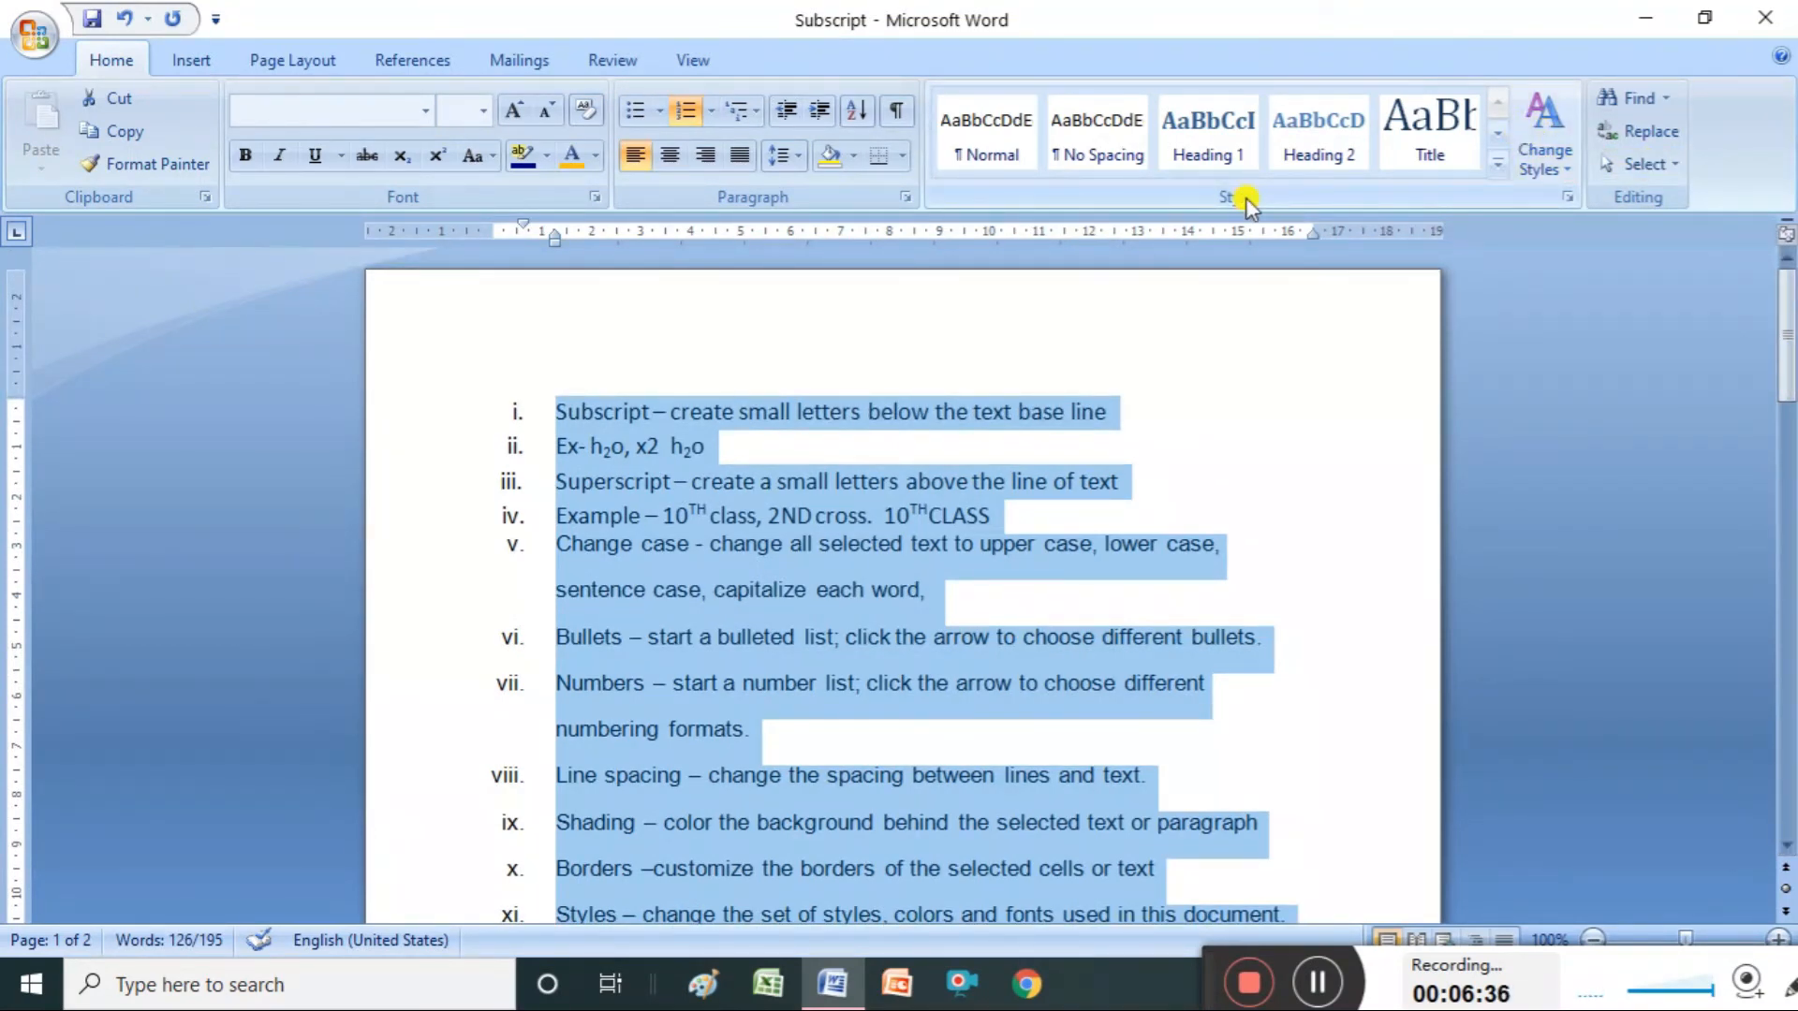
{"action": "left_click", "coordinate": [684, 111]}
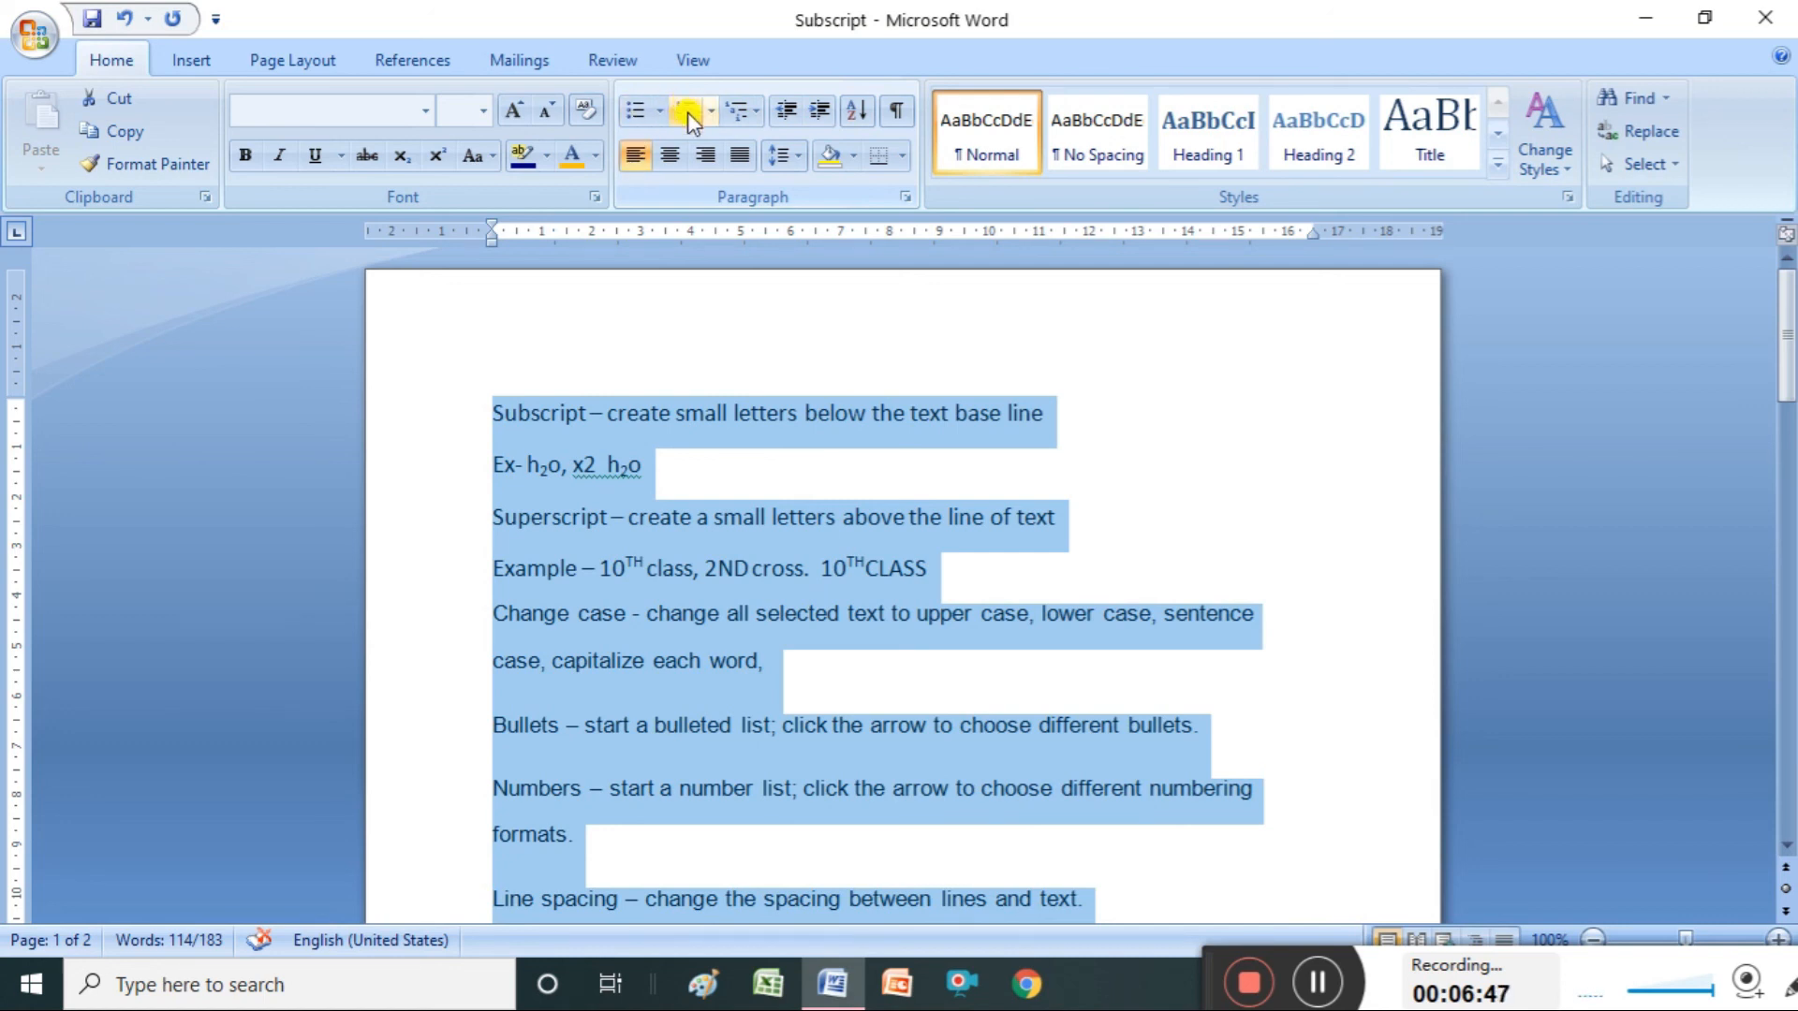
{"action": "left_click", "coordinate": [687, 111]}
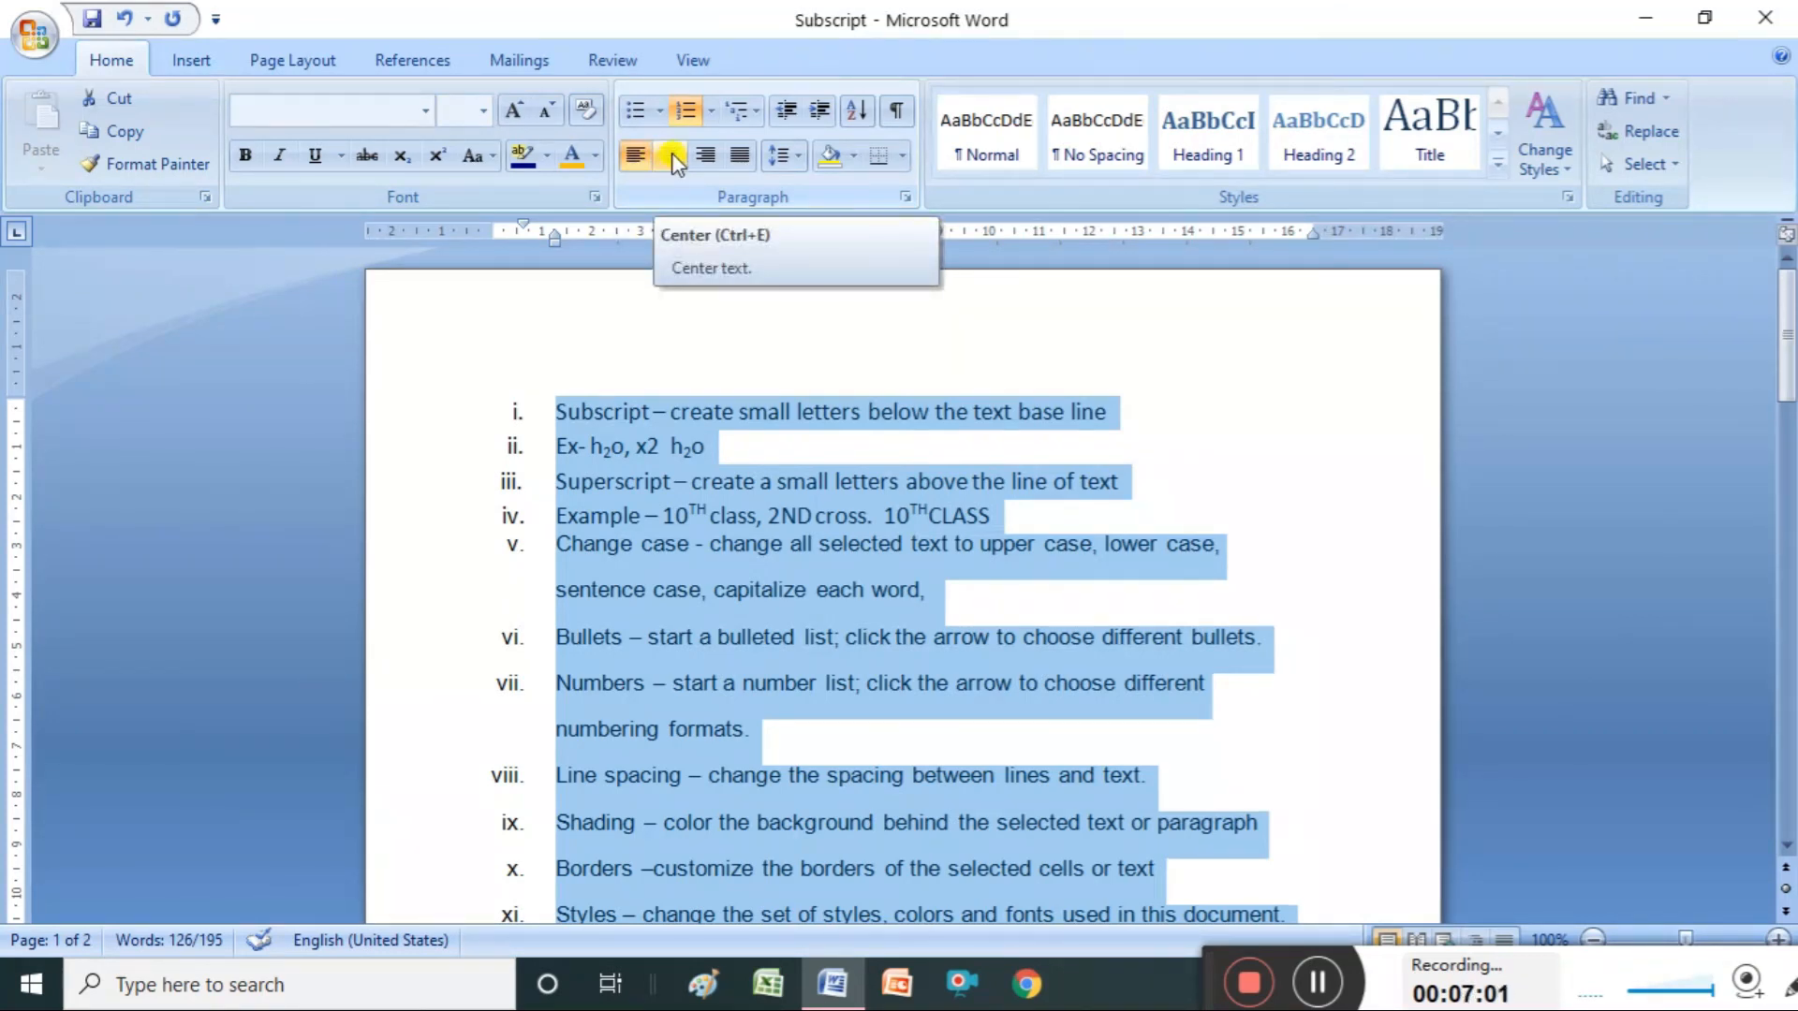
Center the selected numbered list and after that align it to the right
{"action": "left_click", "coordinate": [671, 154]}
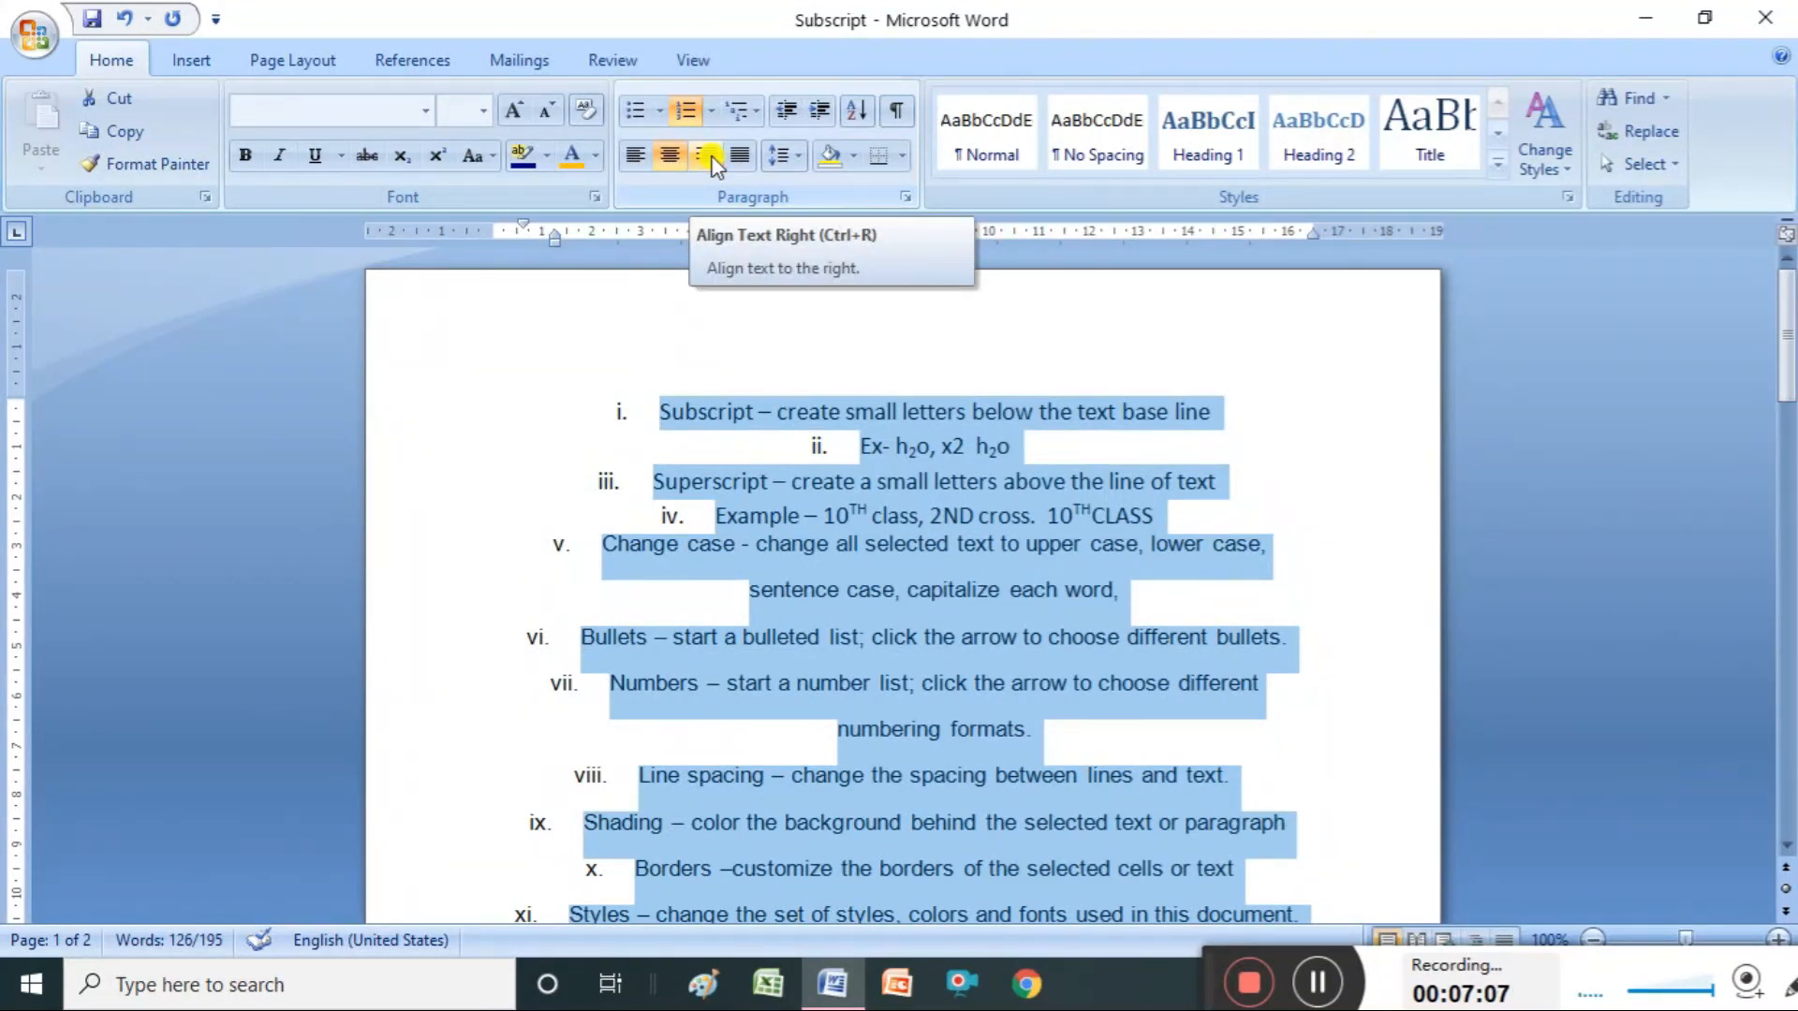
{"action": "left_click", "coordinate": [711, 157]}
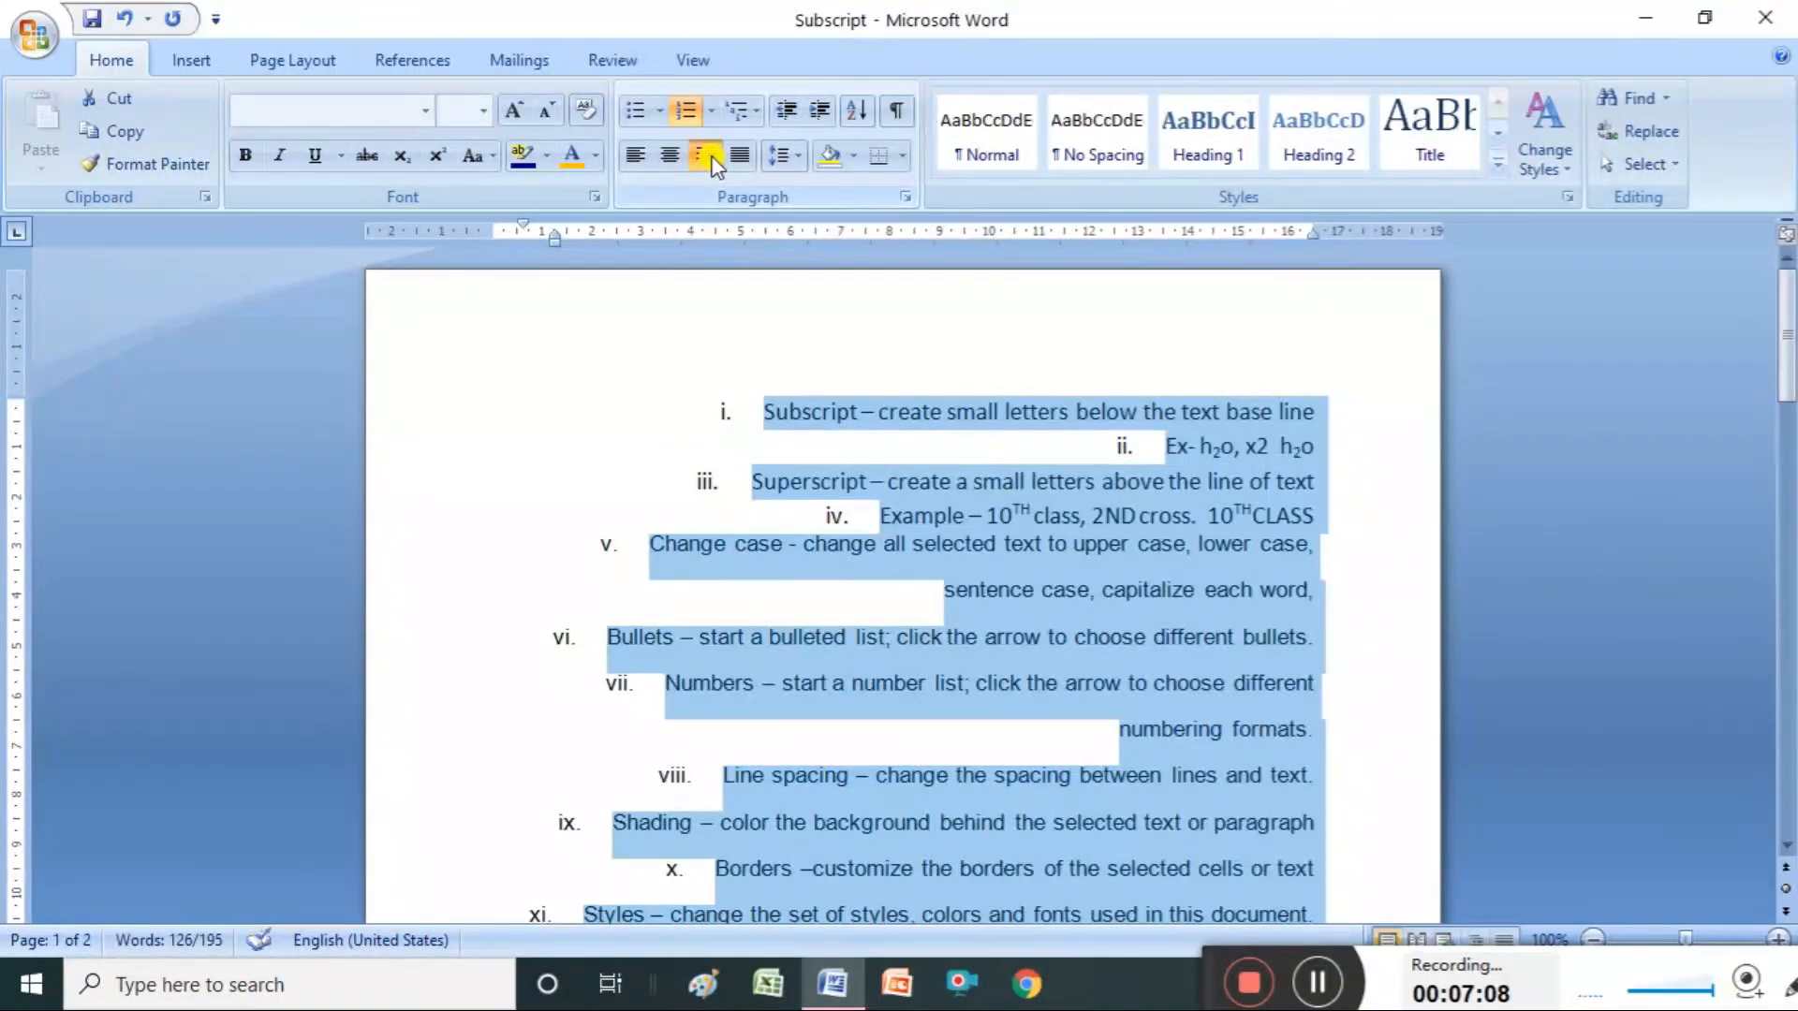